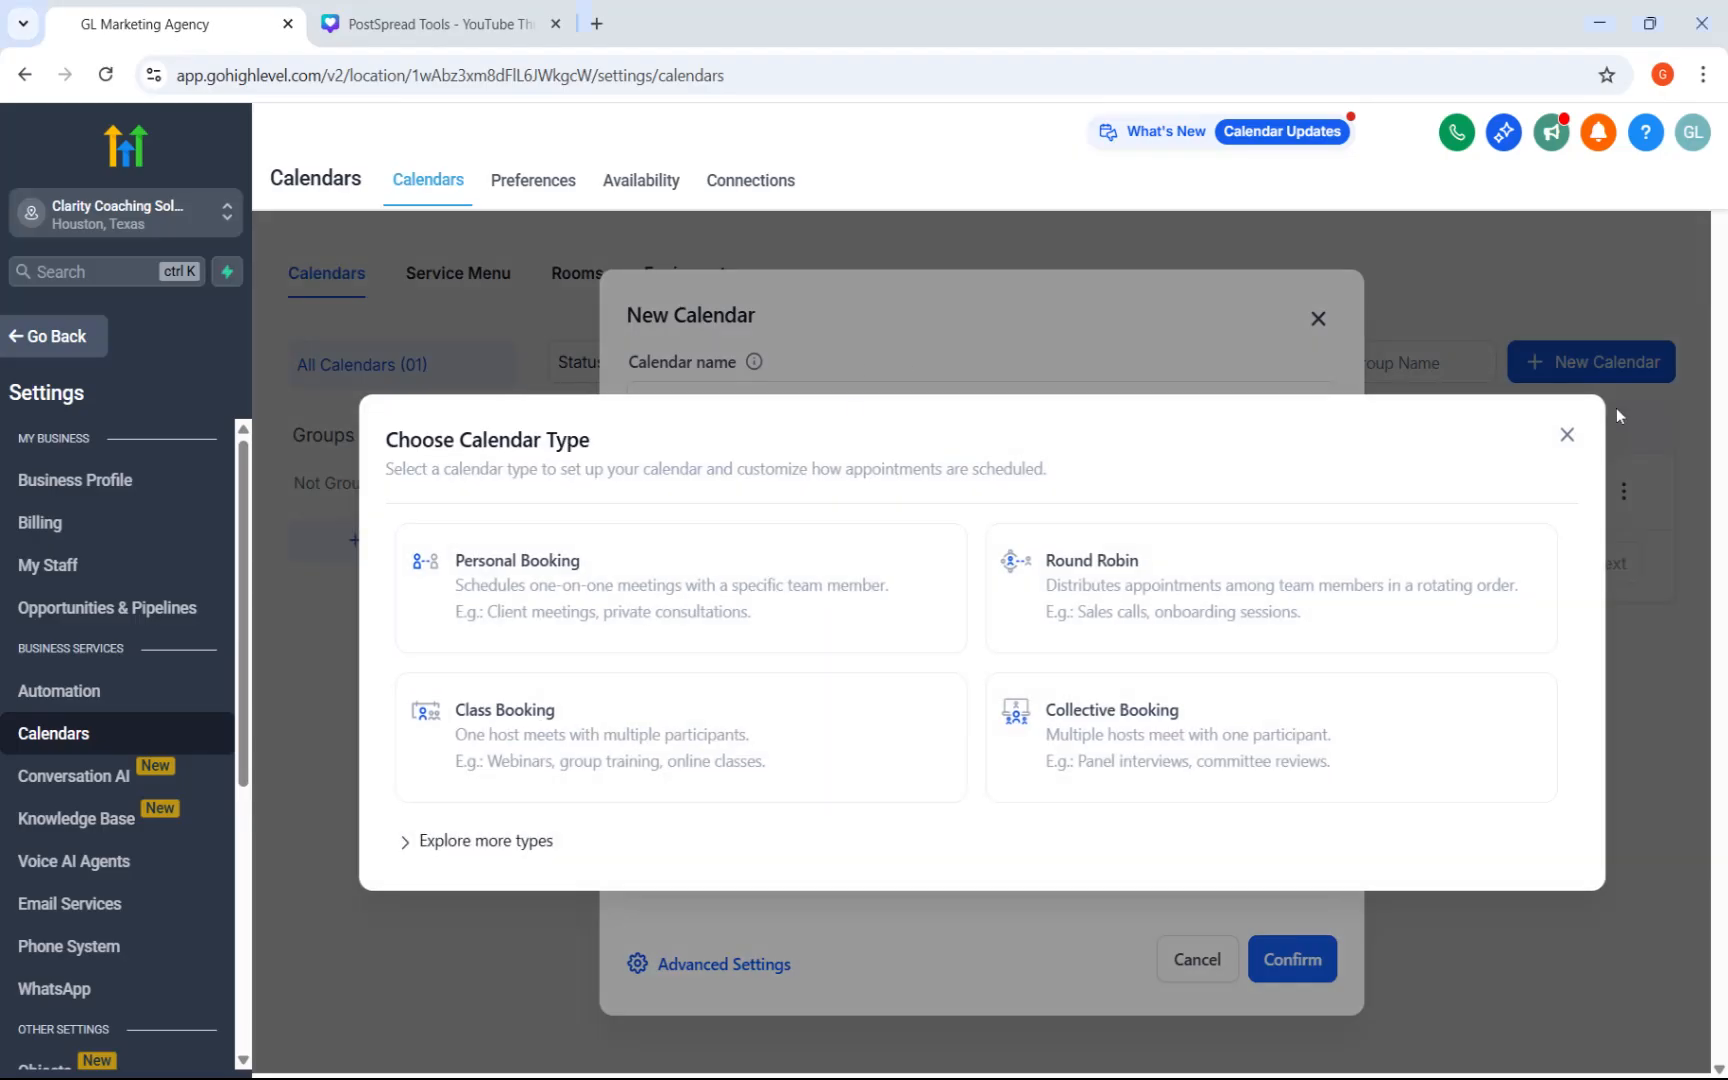
Create a calendar named "Clarity Coaching – Clarity Call" with the listed team member assigned, and dismiss the calendar type chooser.
left_click(1566, 435)
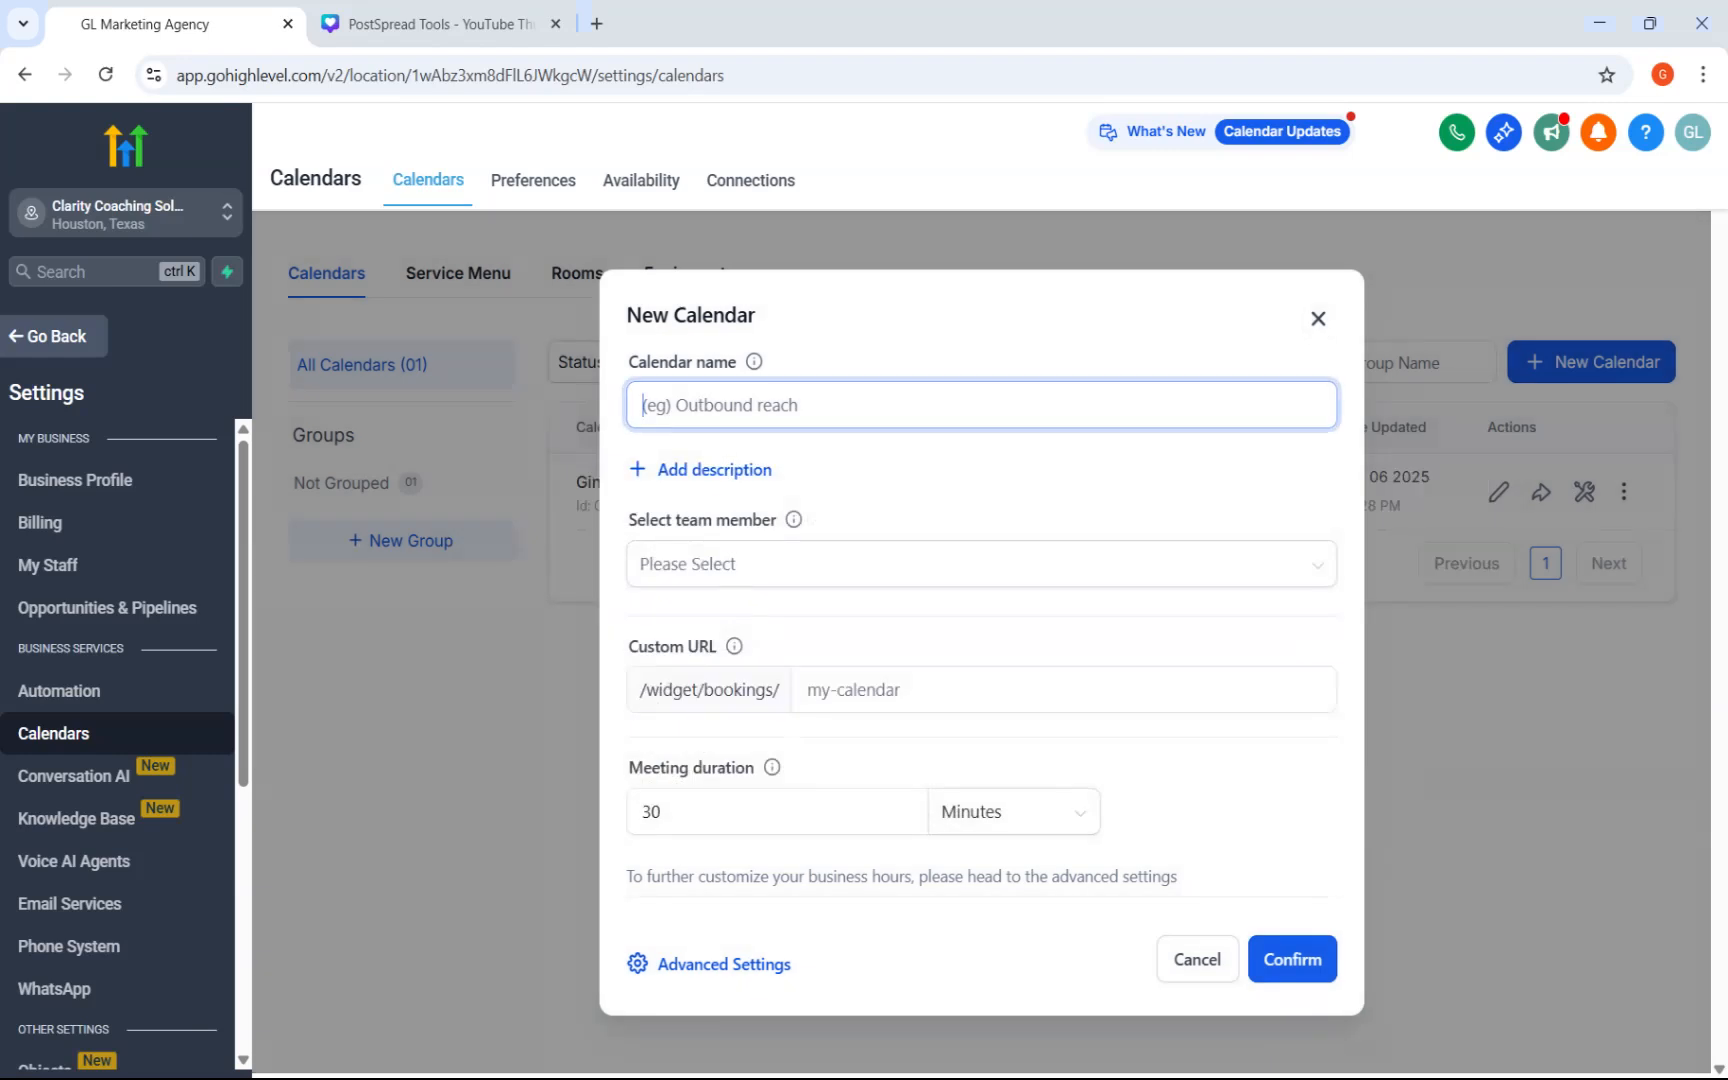
type("Clarity Coaching – Clarity Call")
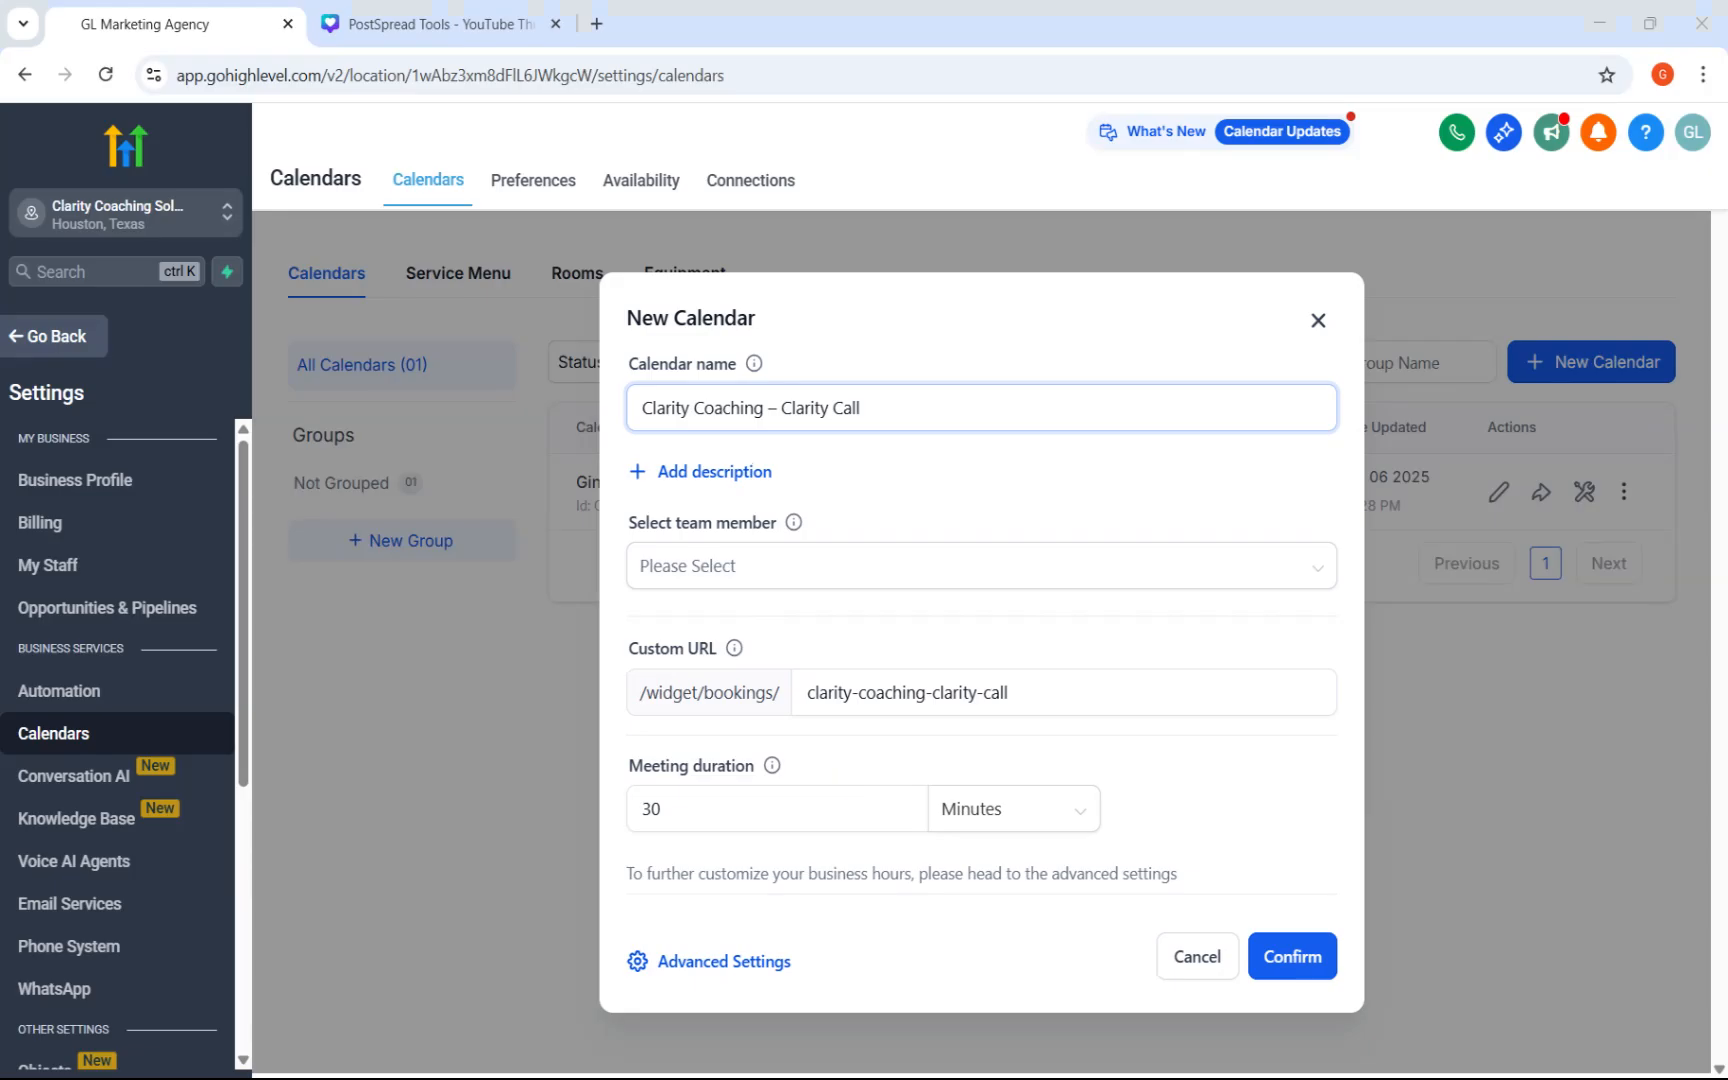
left_click(856, 579)
left_click(816, 638)
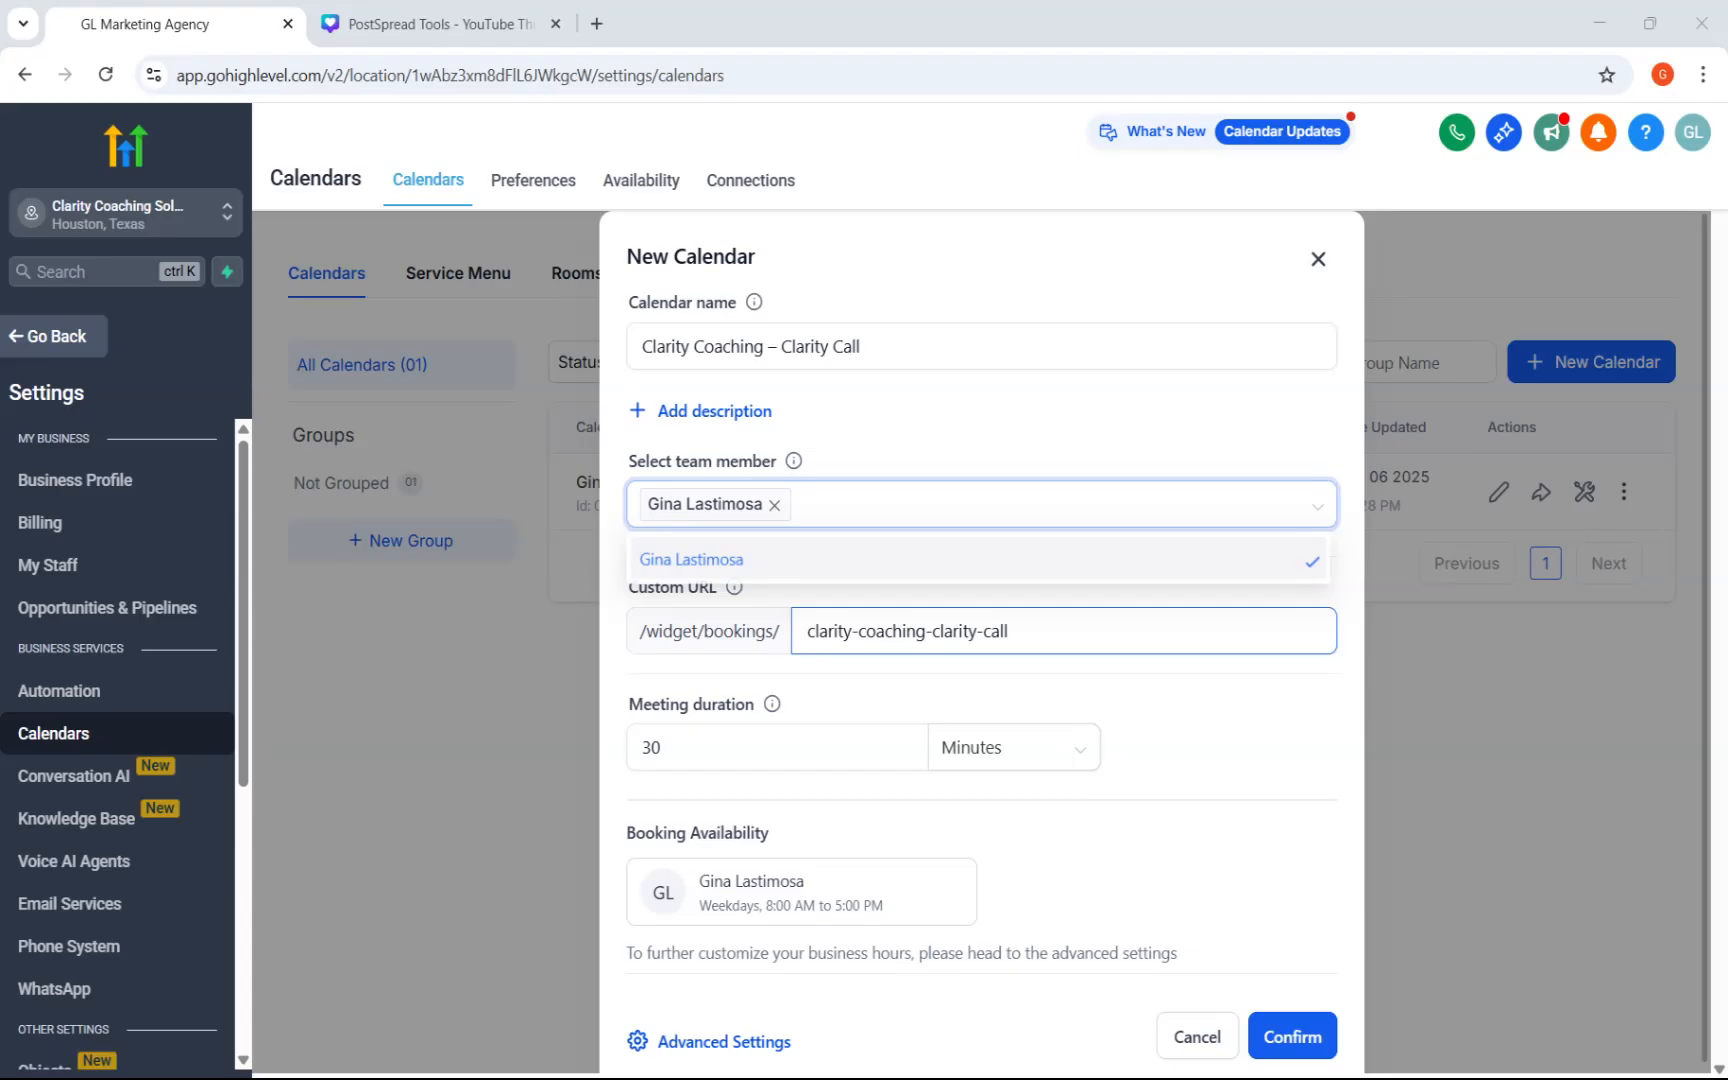
left_click(876, 703)
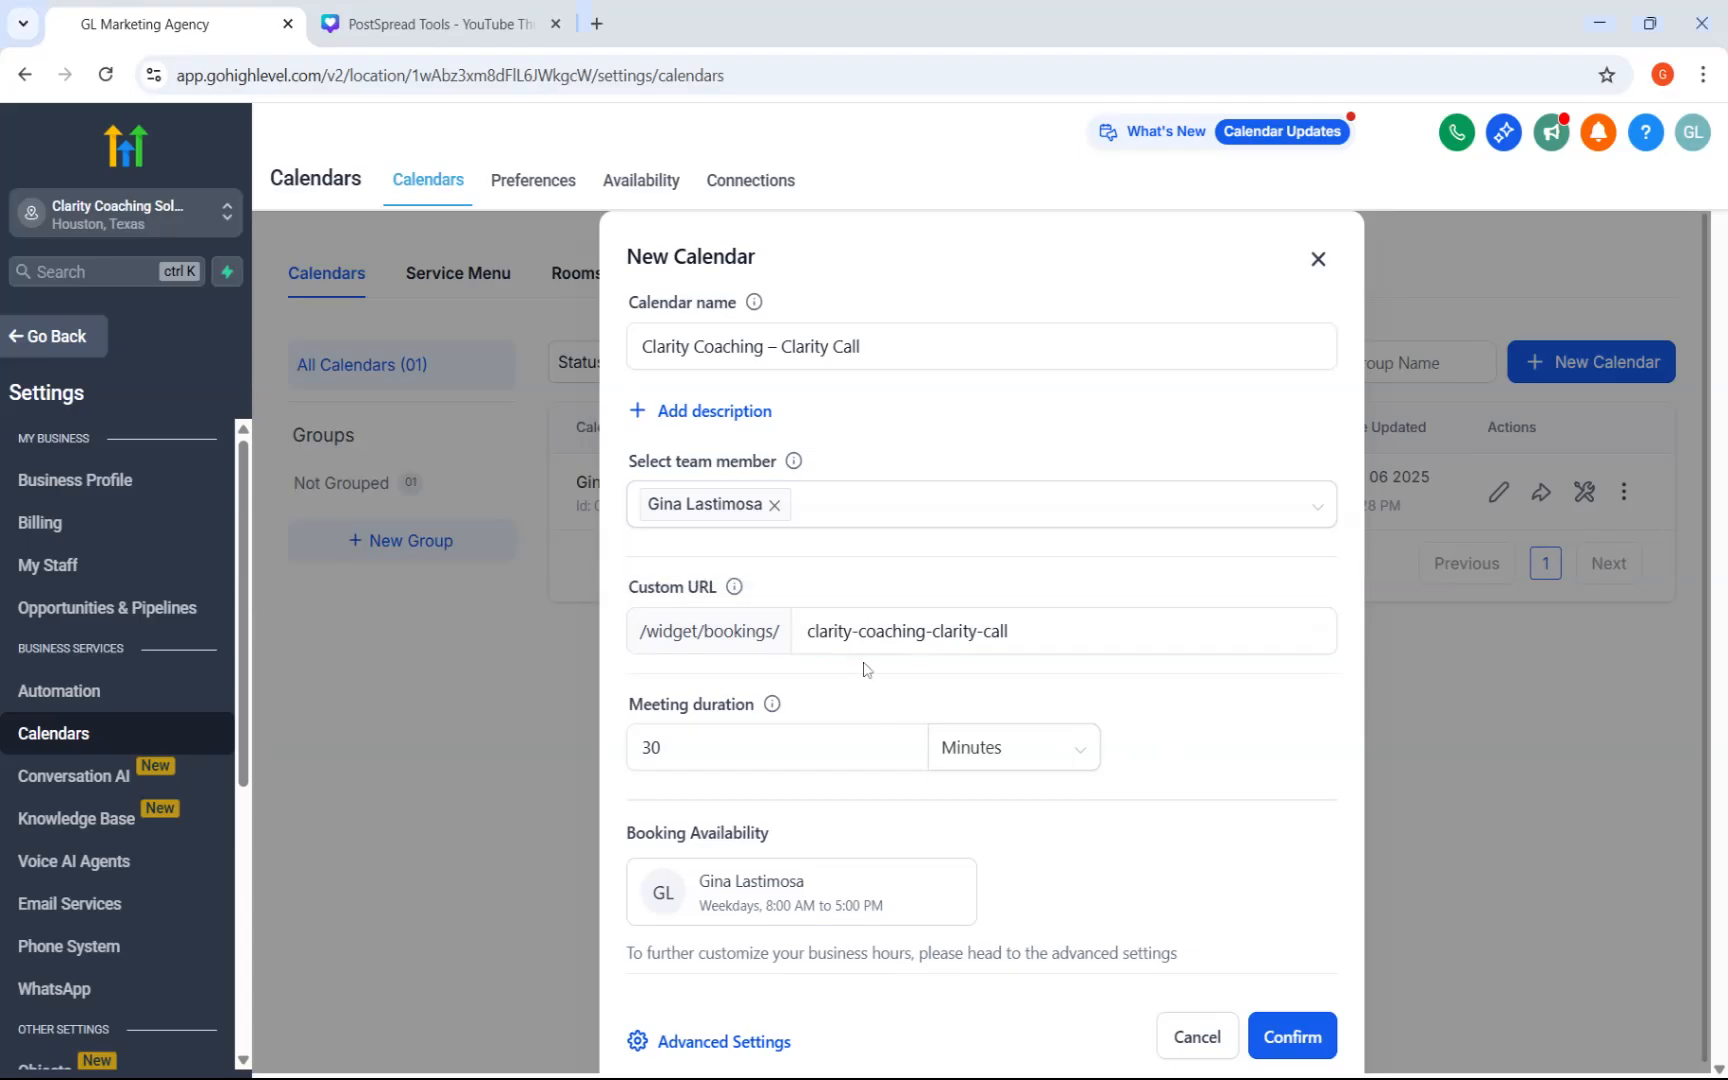
left_click(845, 766)
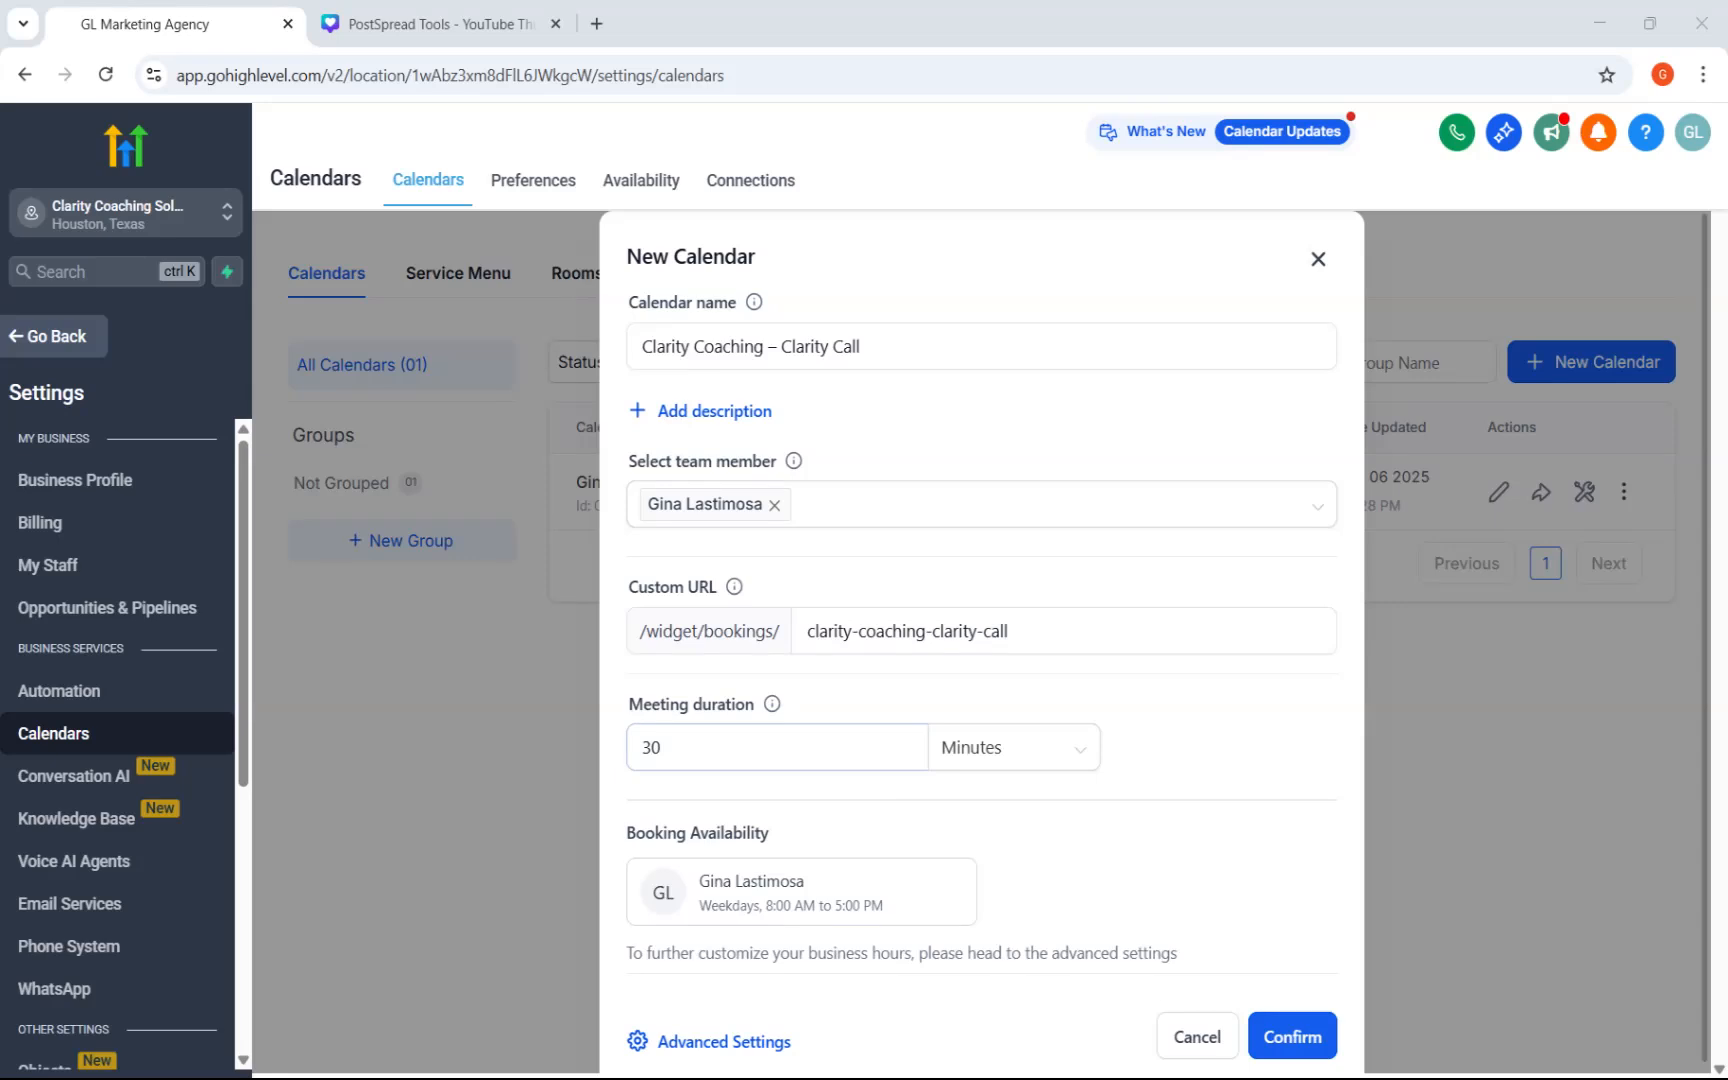
scroll(1280, 935, "down", 1)
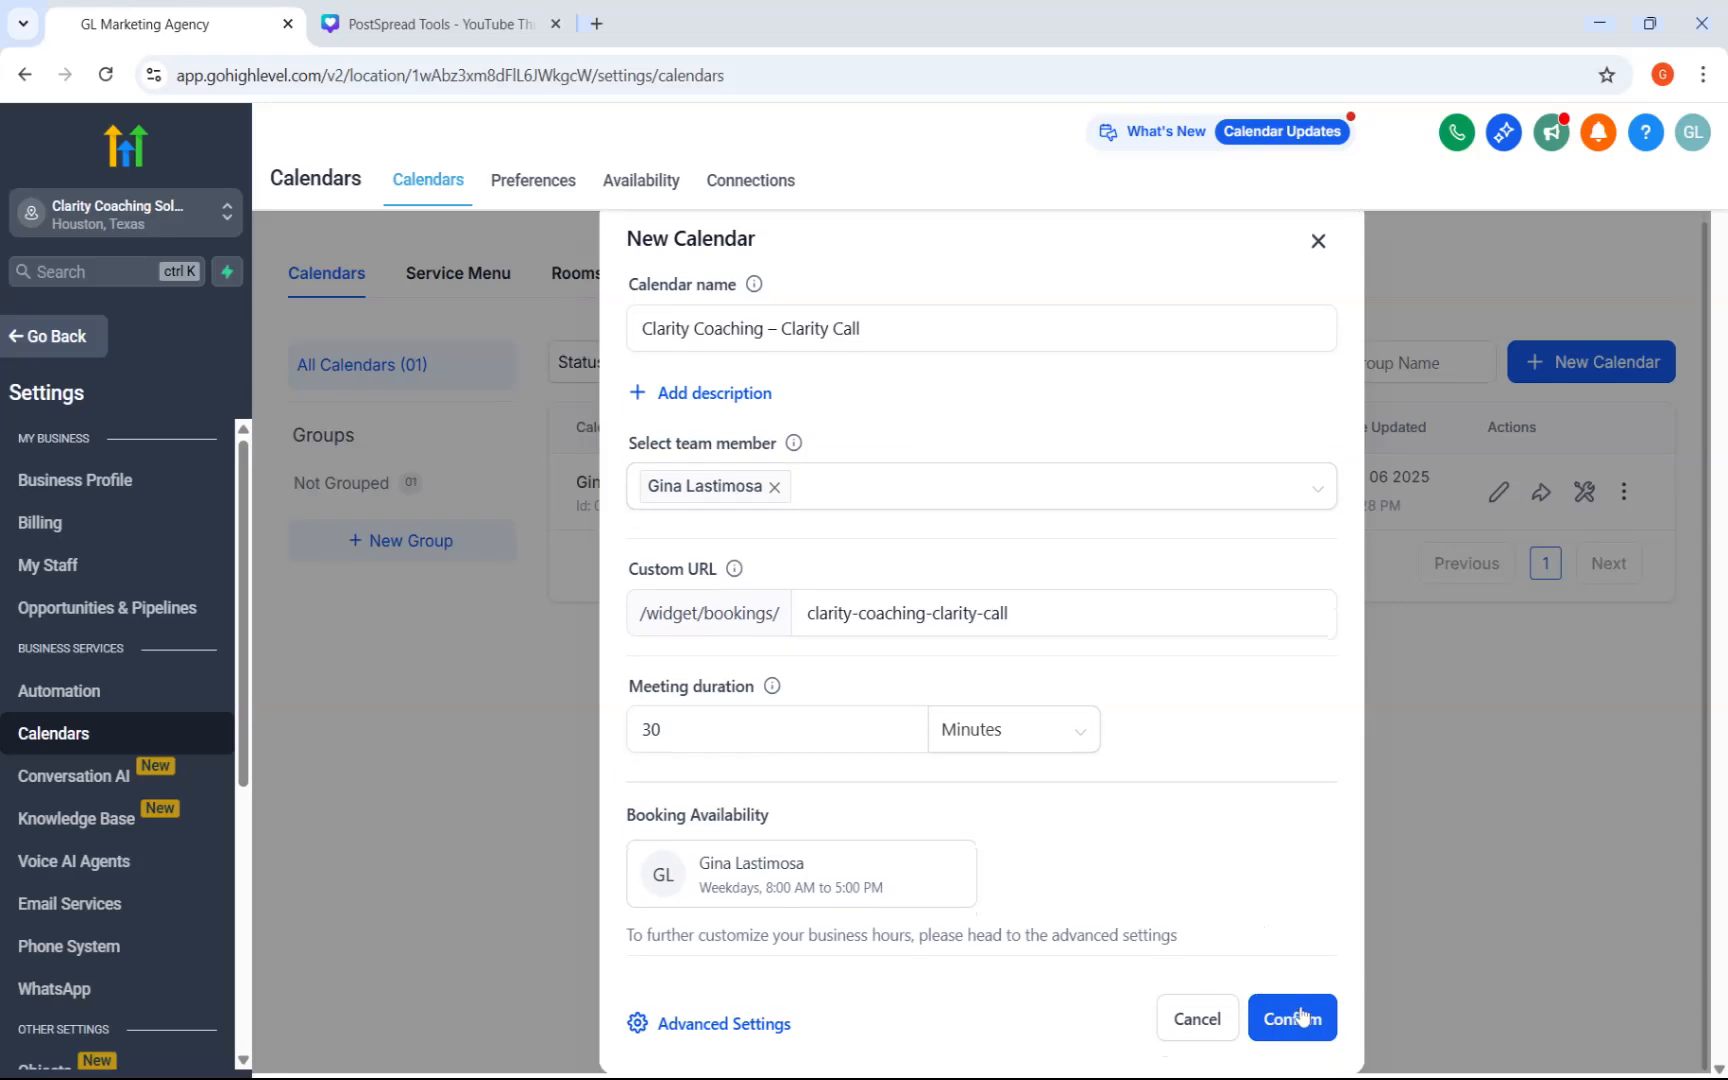
left_click(1300, 1020)
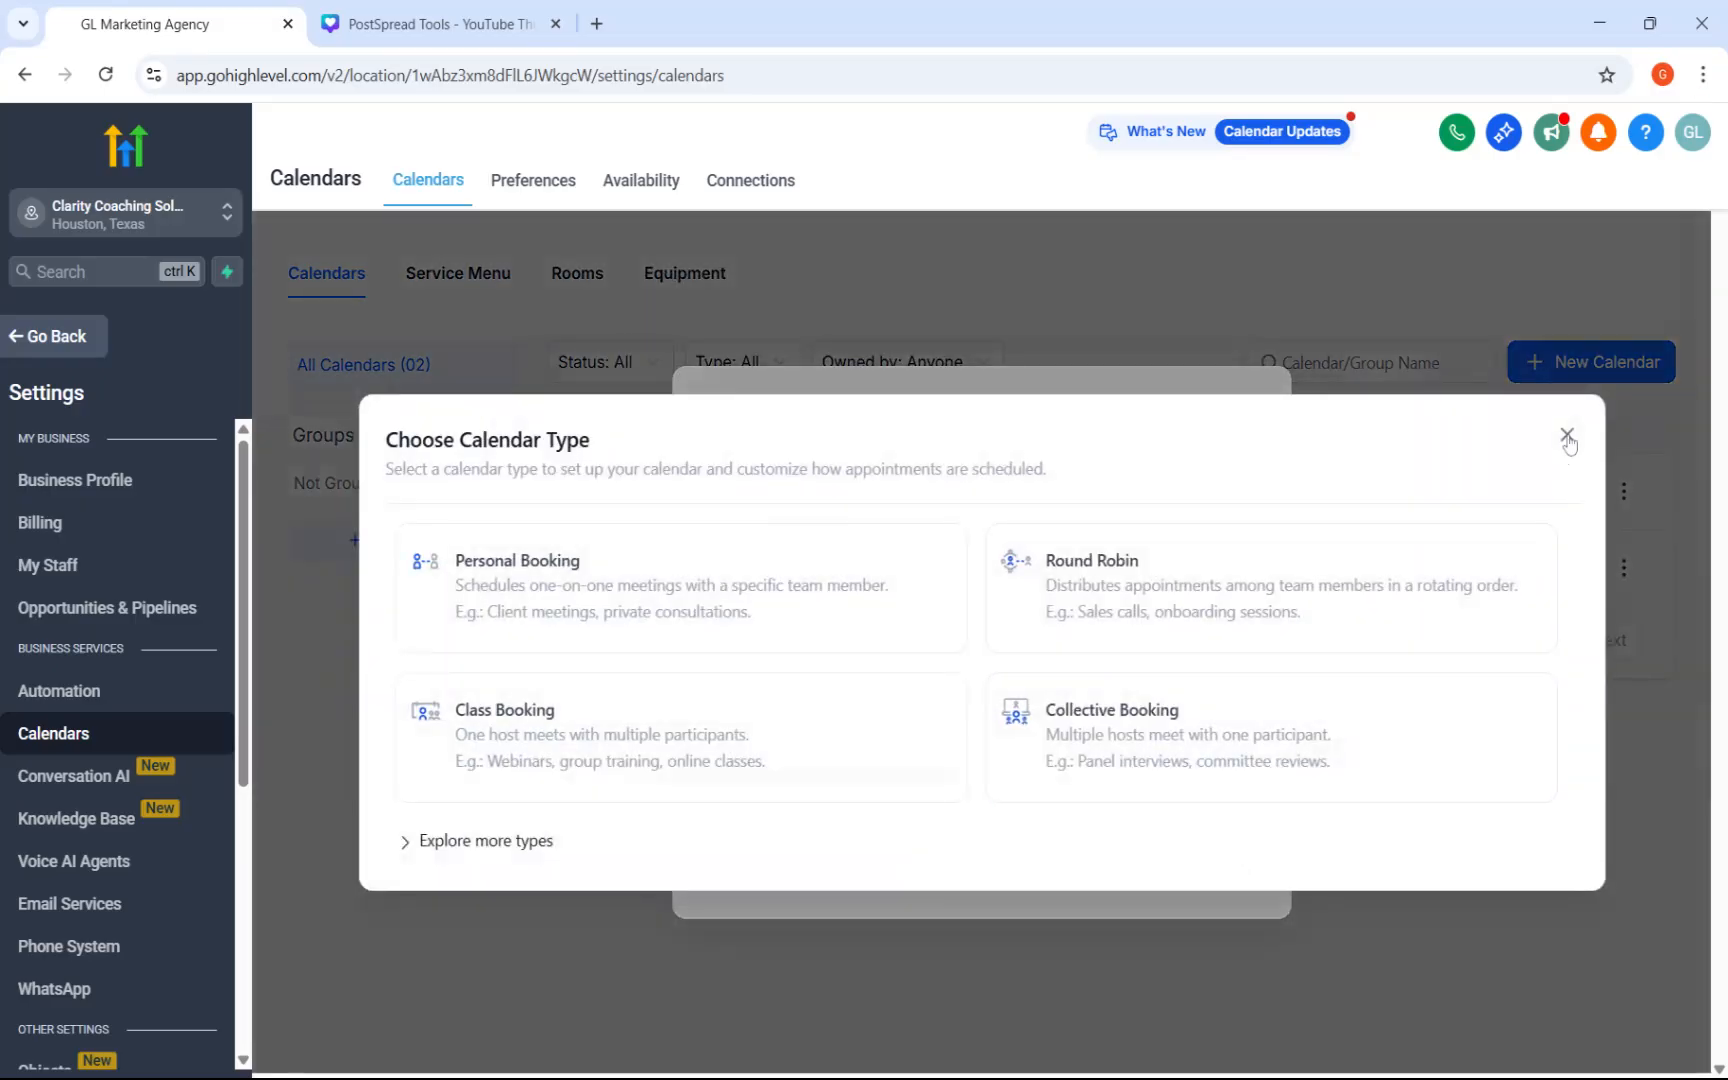
left_click(1567, 438)
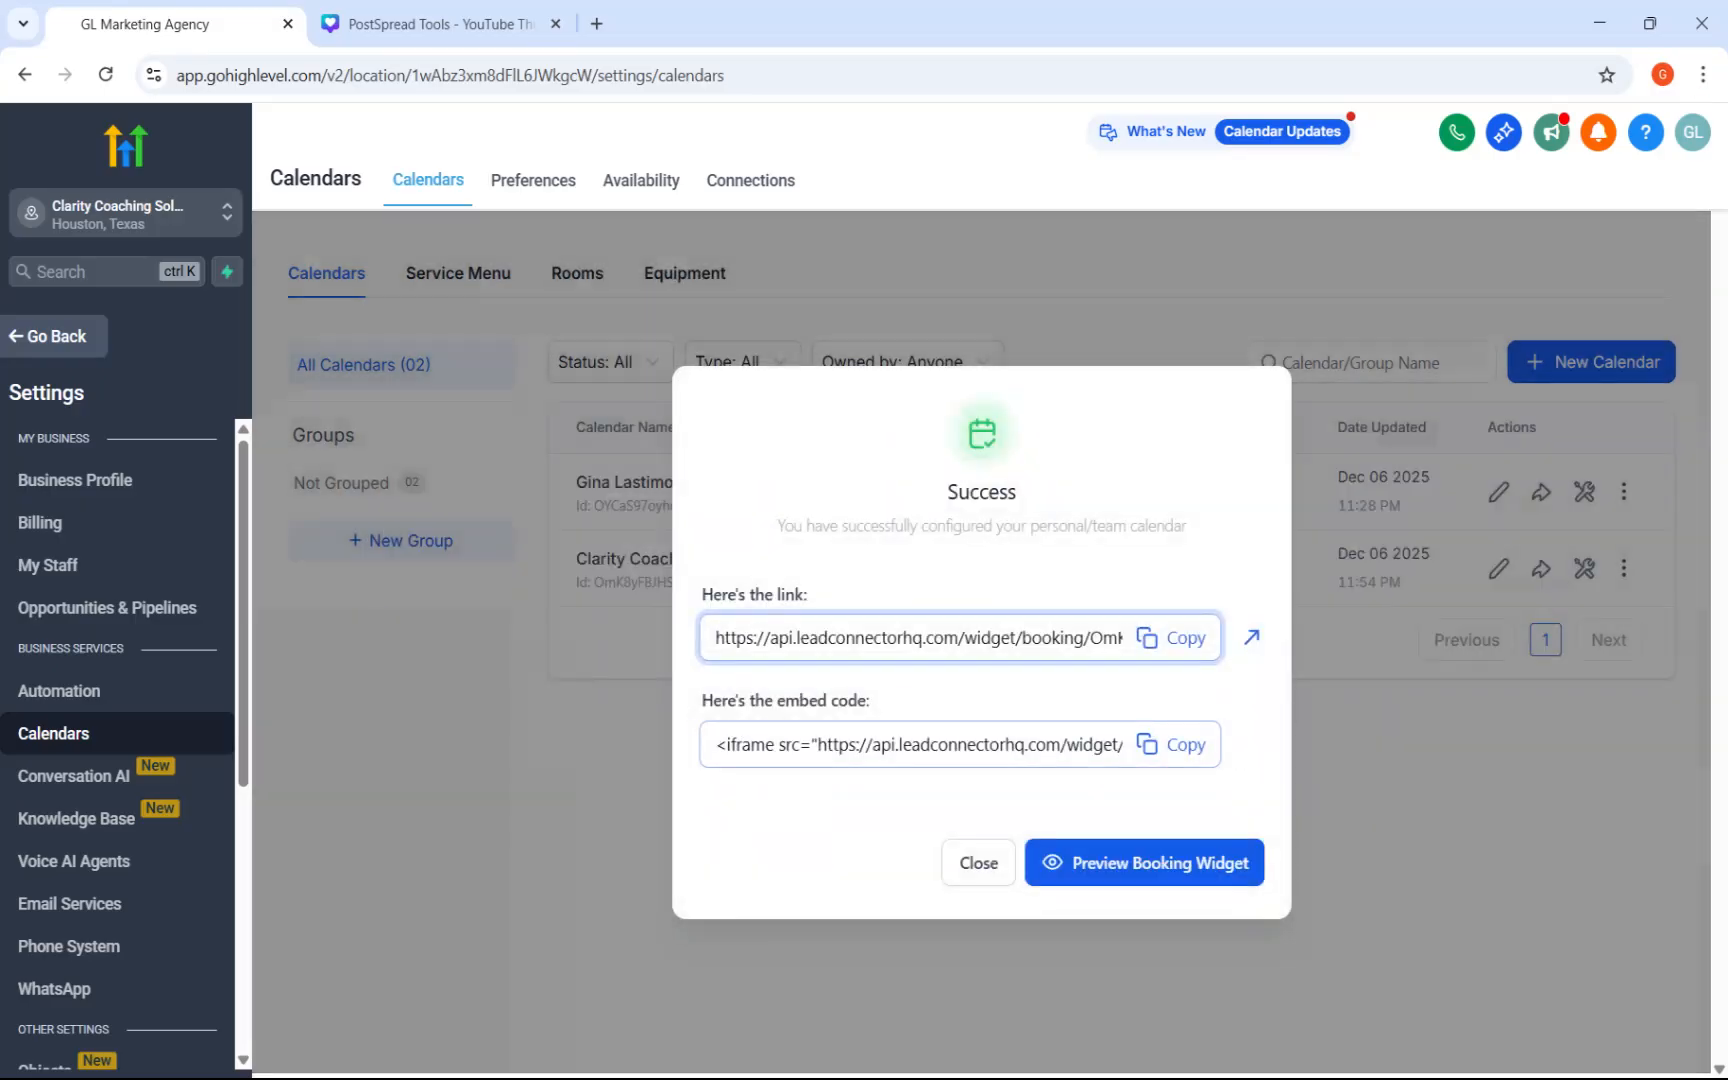
Preview the new calendar's booking widget, and return to the calendars list.
left_click(1137, 866)
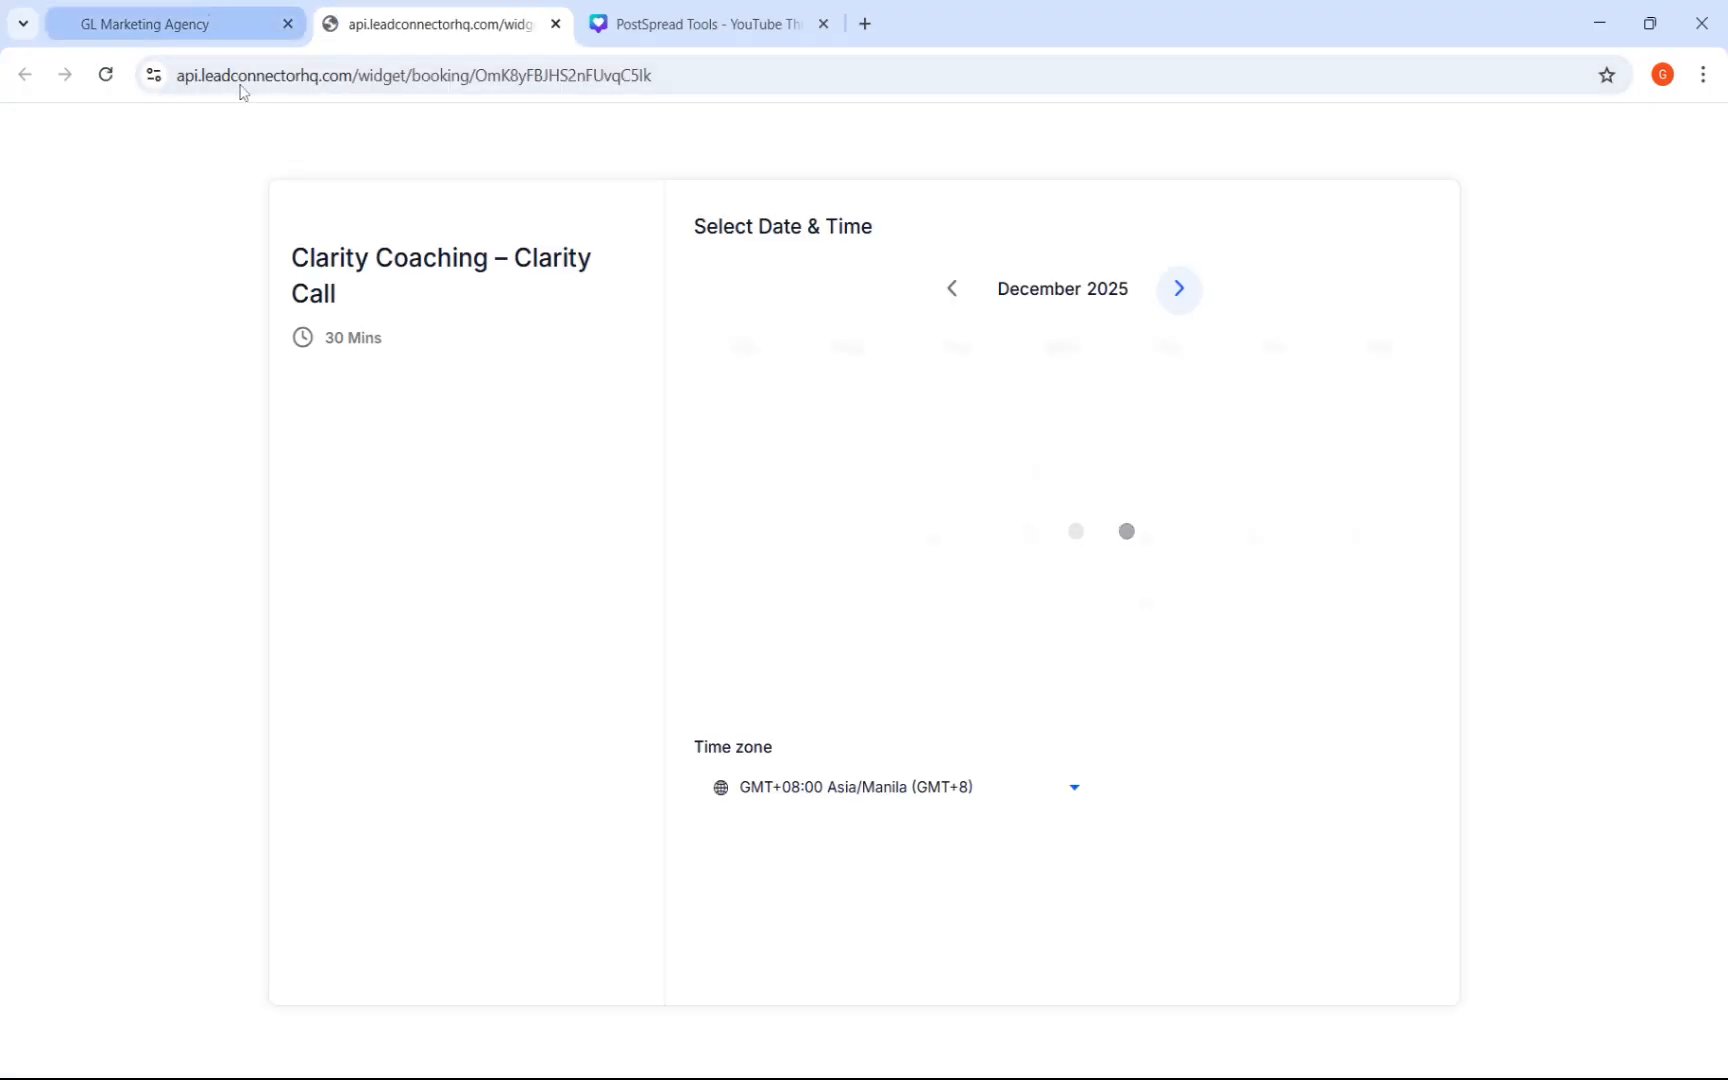
left_click(556, 24)
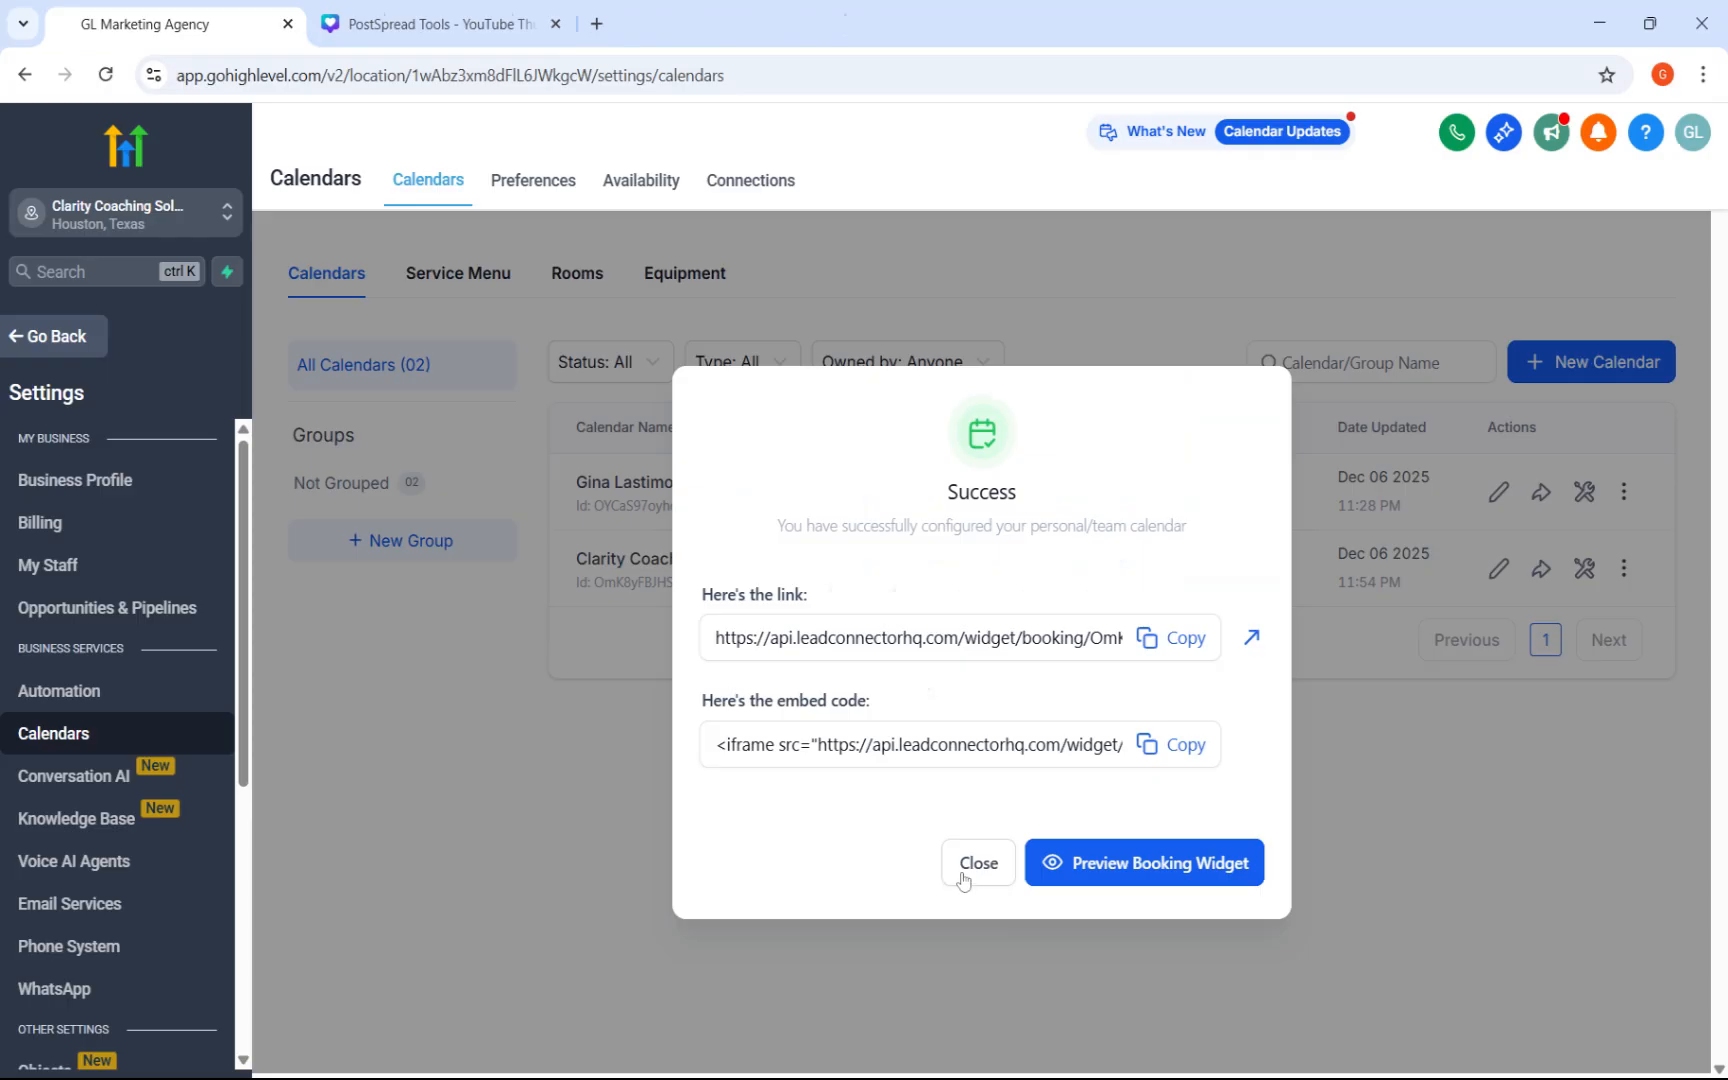
left_click(957, 875)
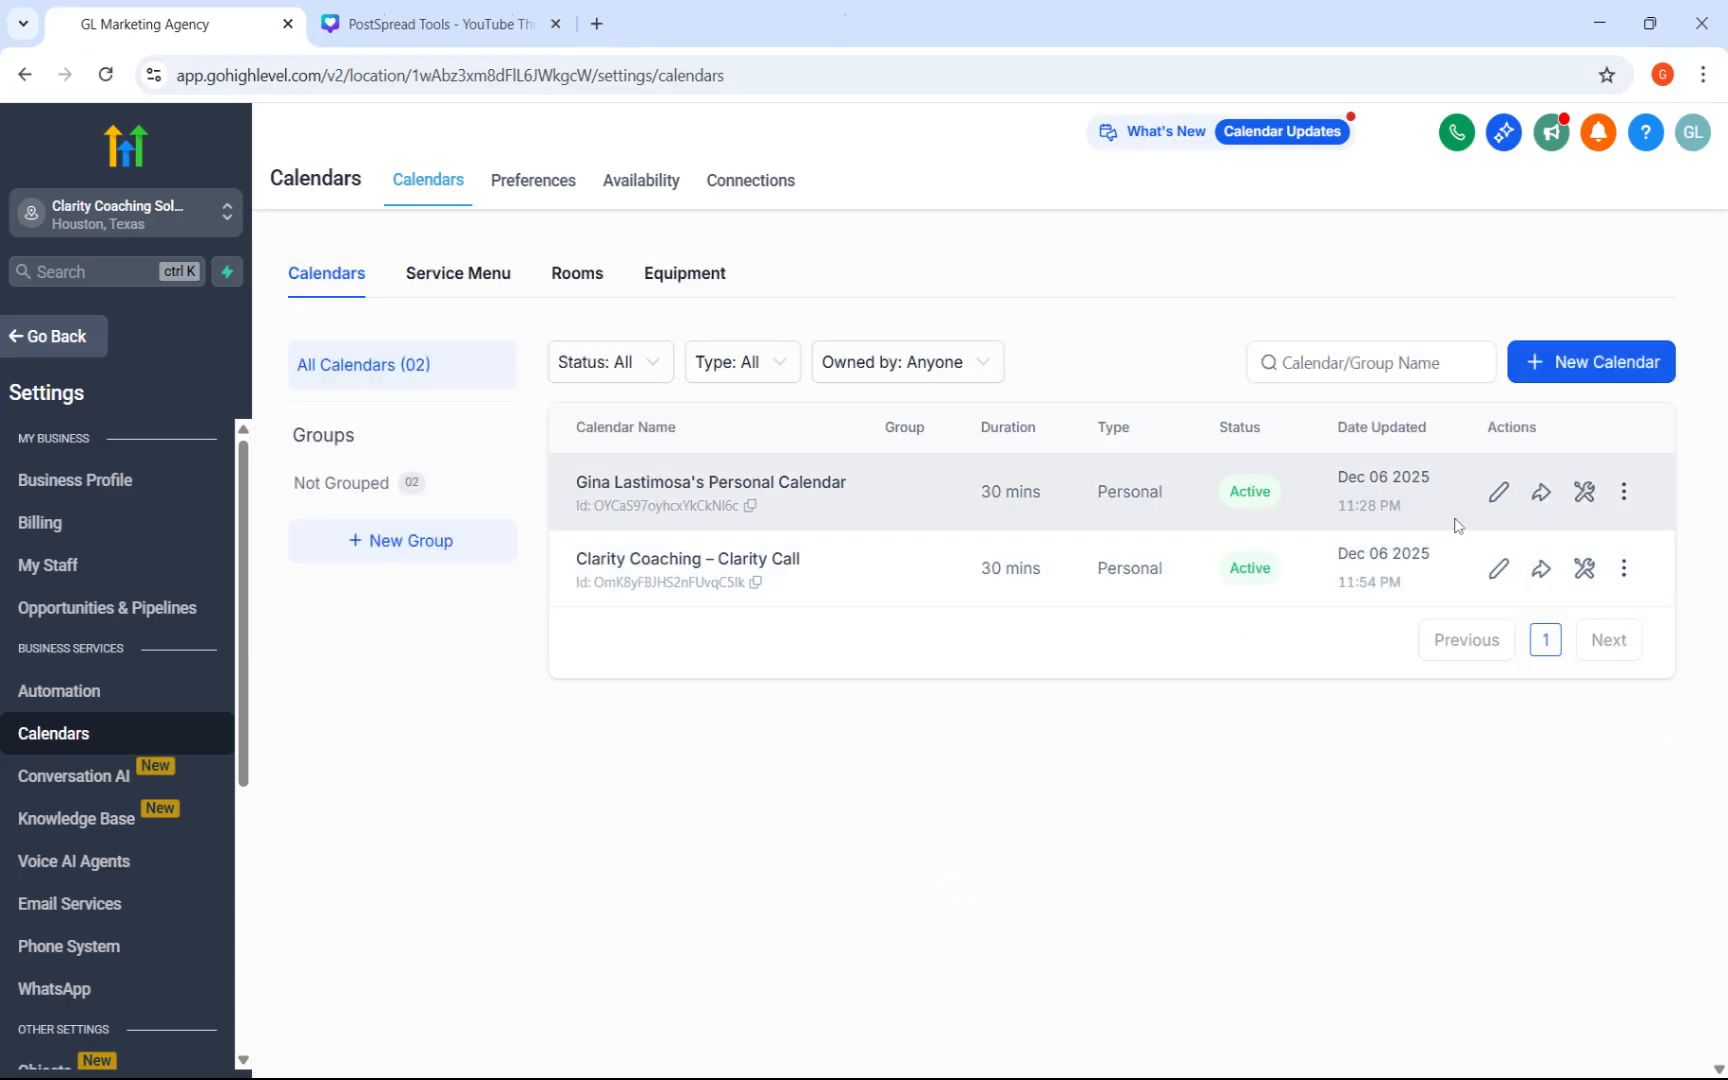
Edit the Clarity Coaching – Clarity Call calendar's meeting details, setting the meeting location to Phone, and save.
left_click(1497, 570)
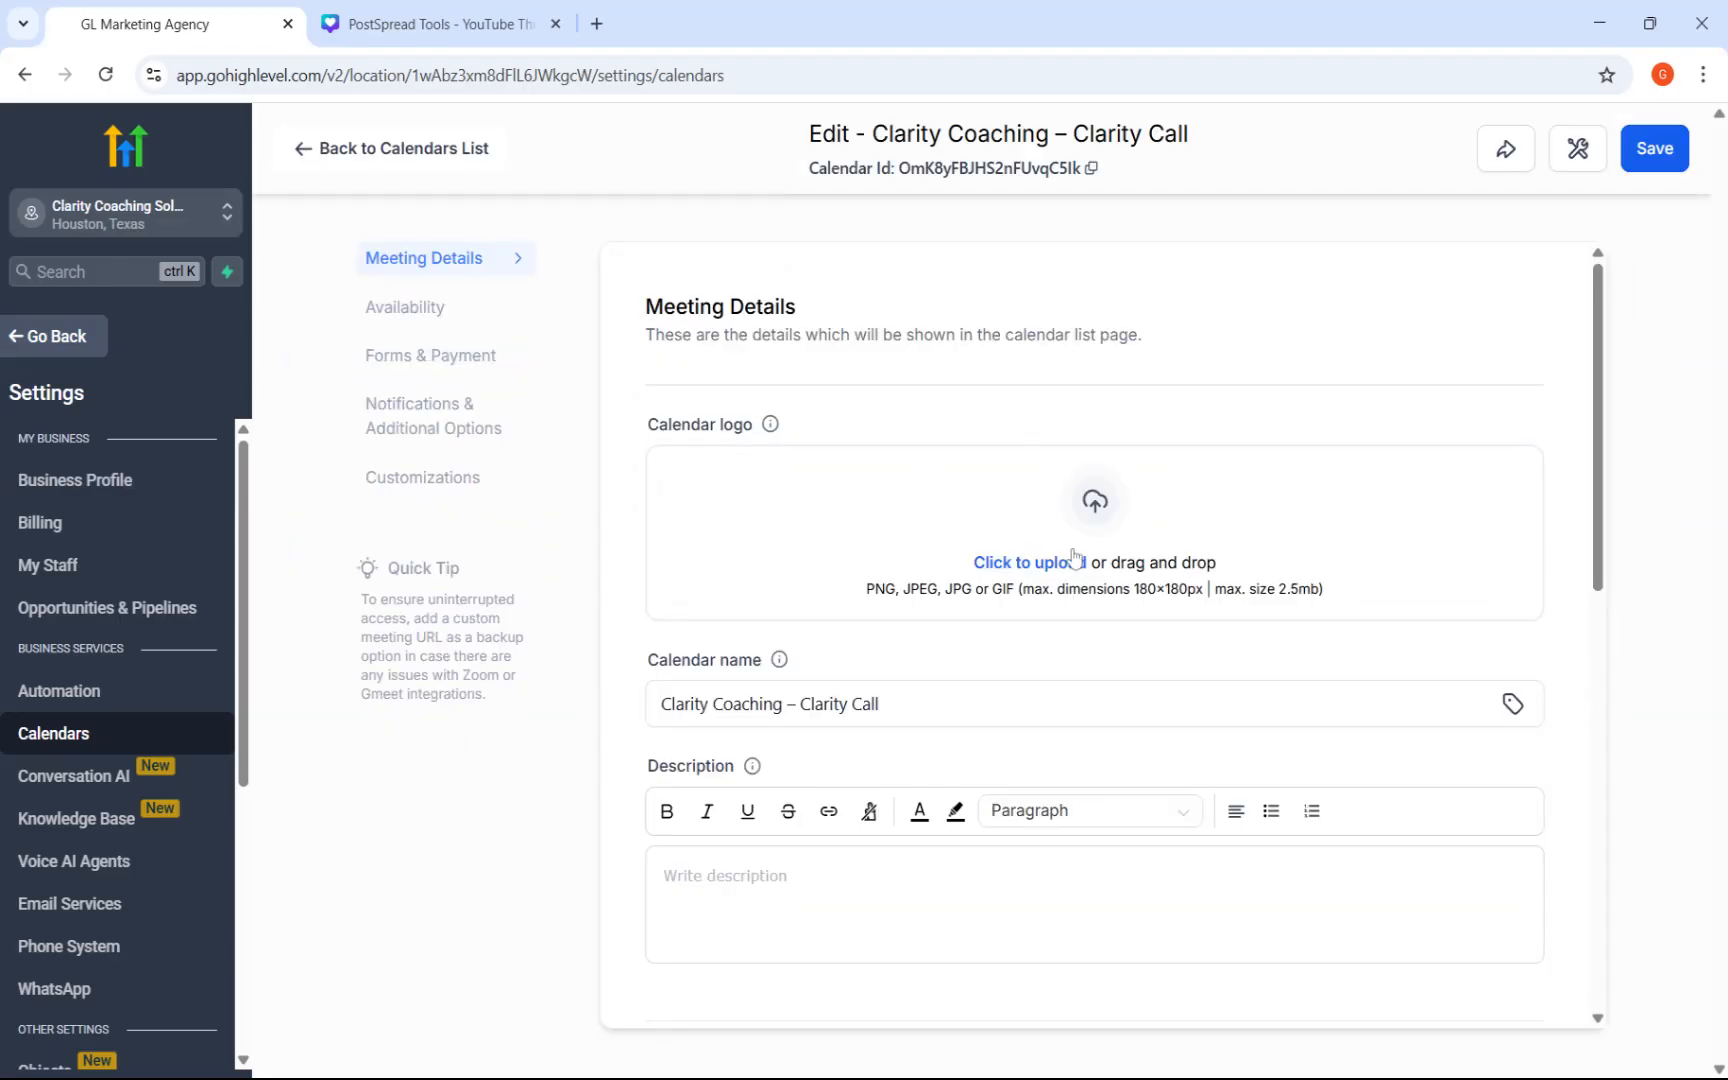
scroll(1200, 567, "down", 3)
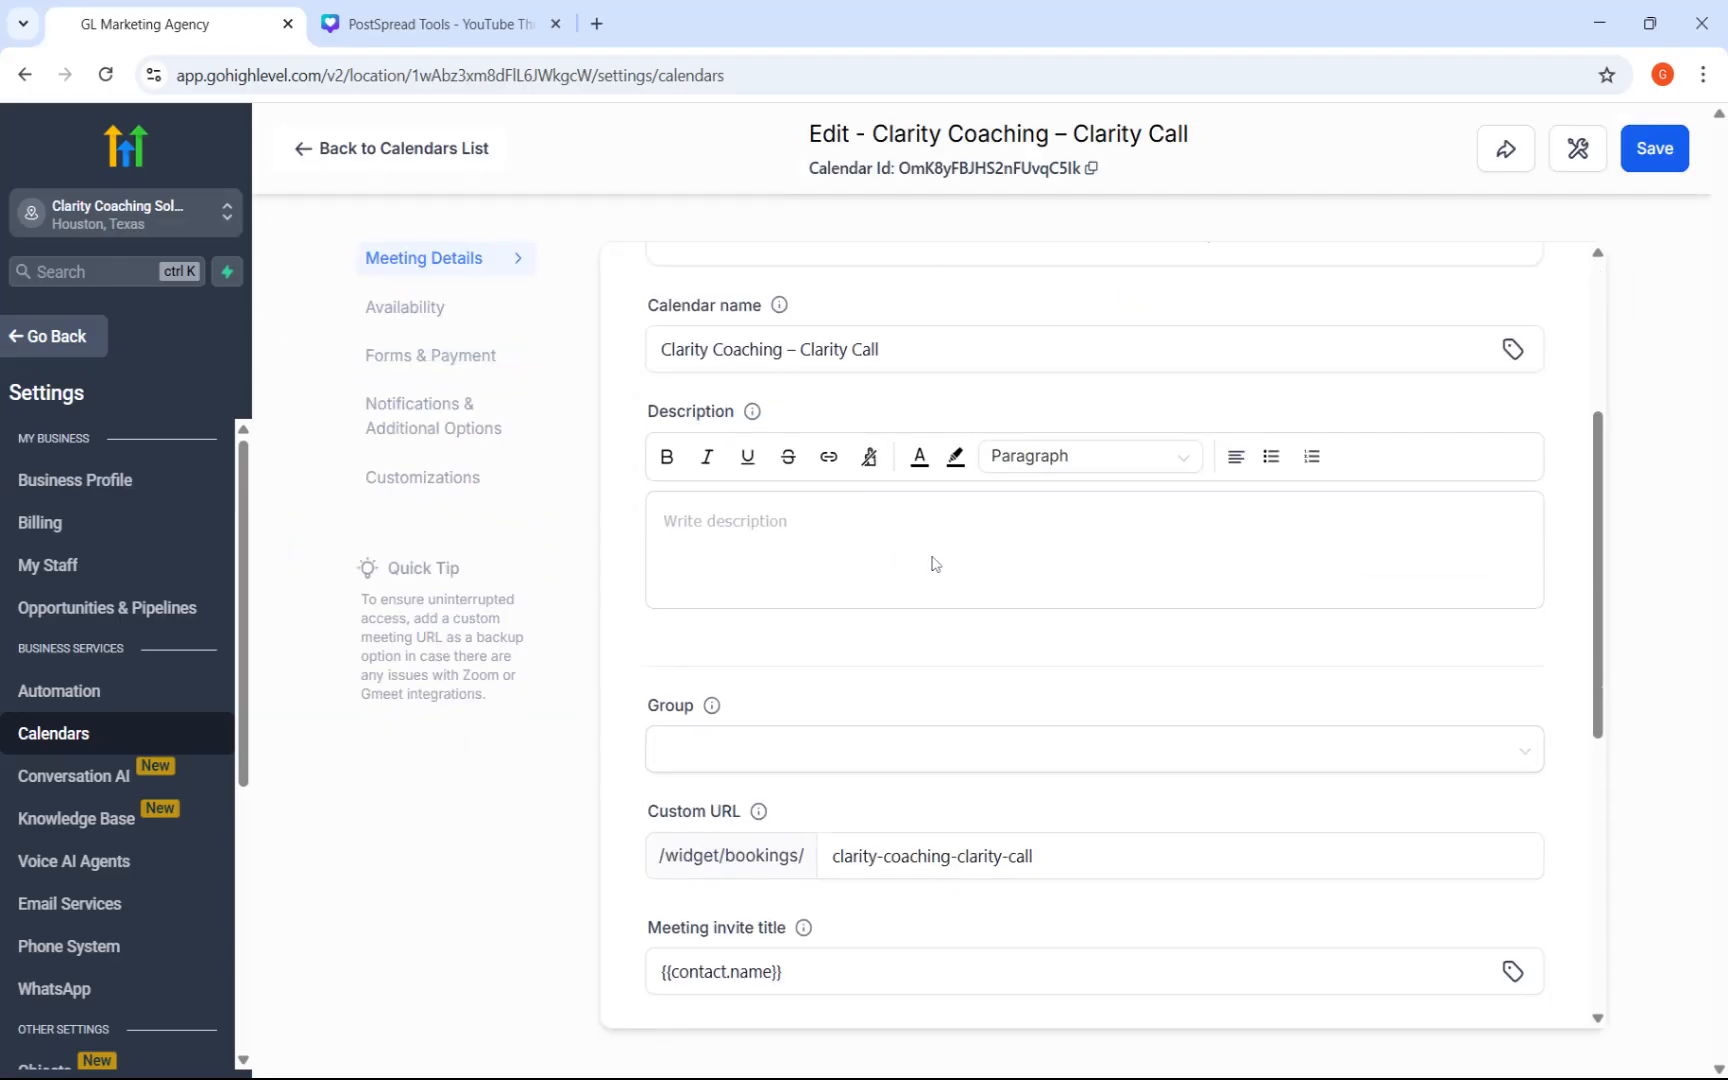
scroll(1005, 600, "down", 3)
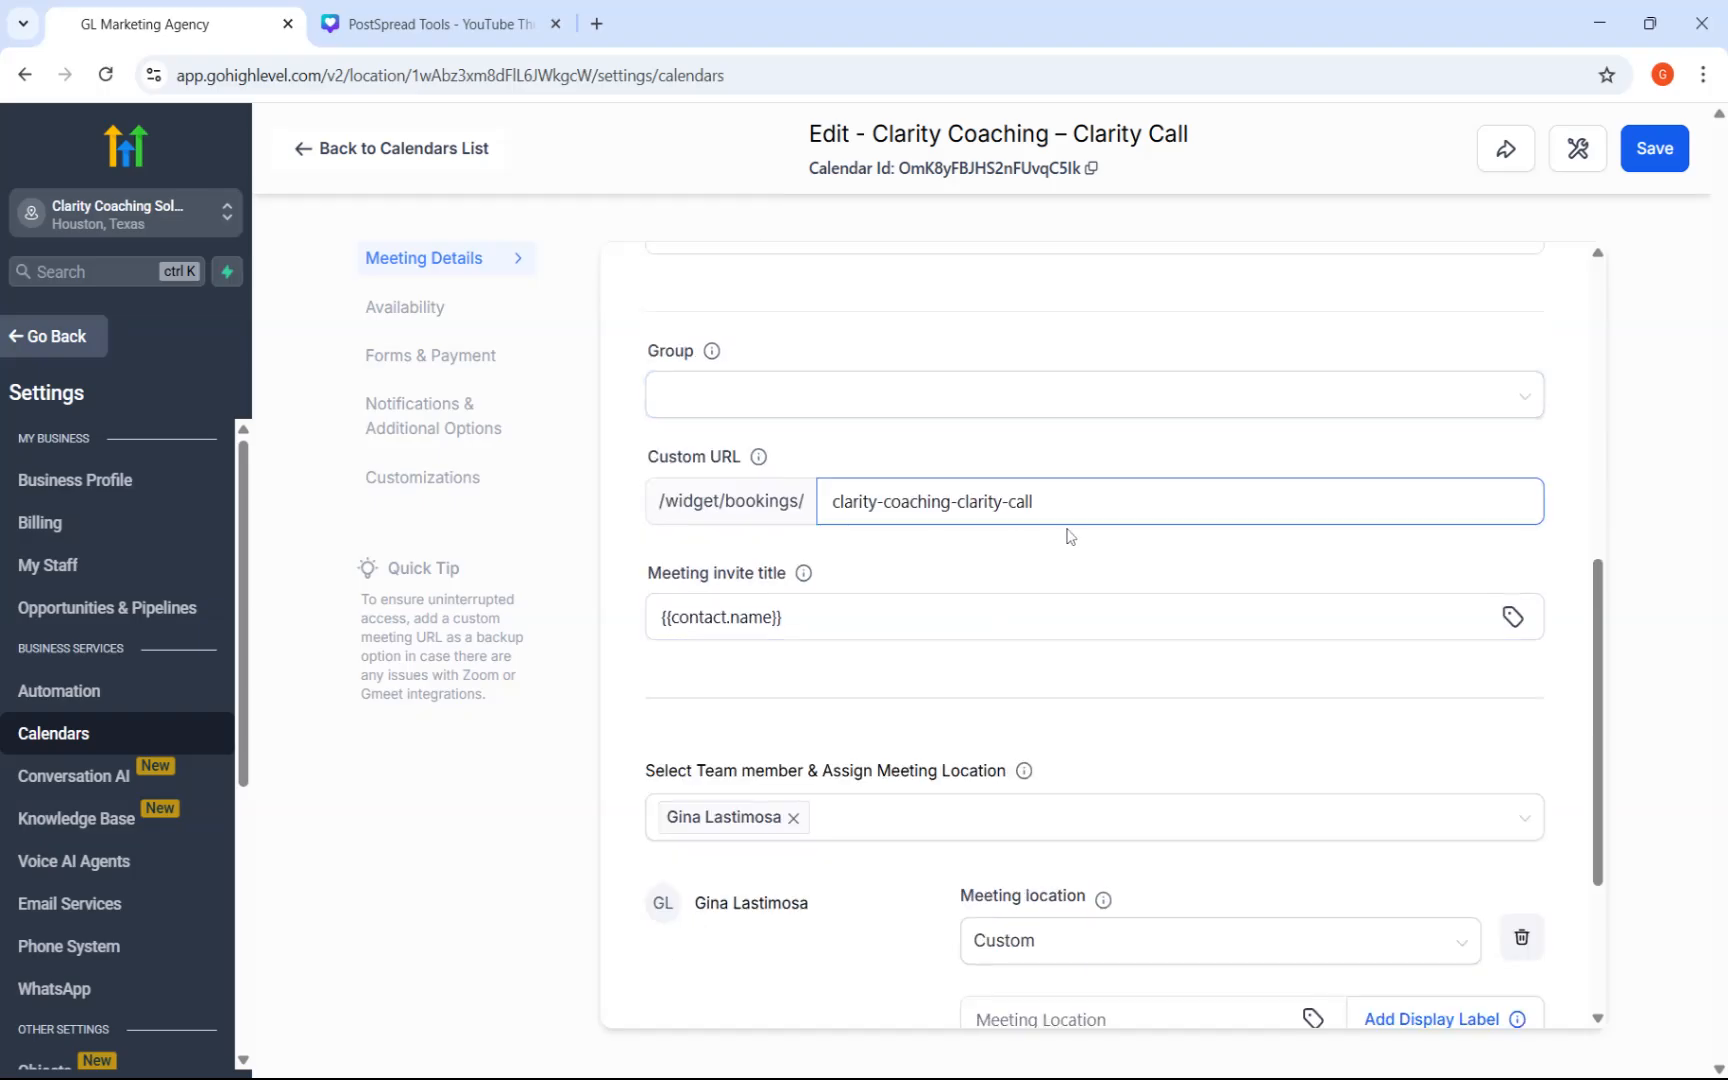
scroll(1238, 551, "down", 3)
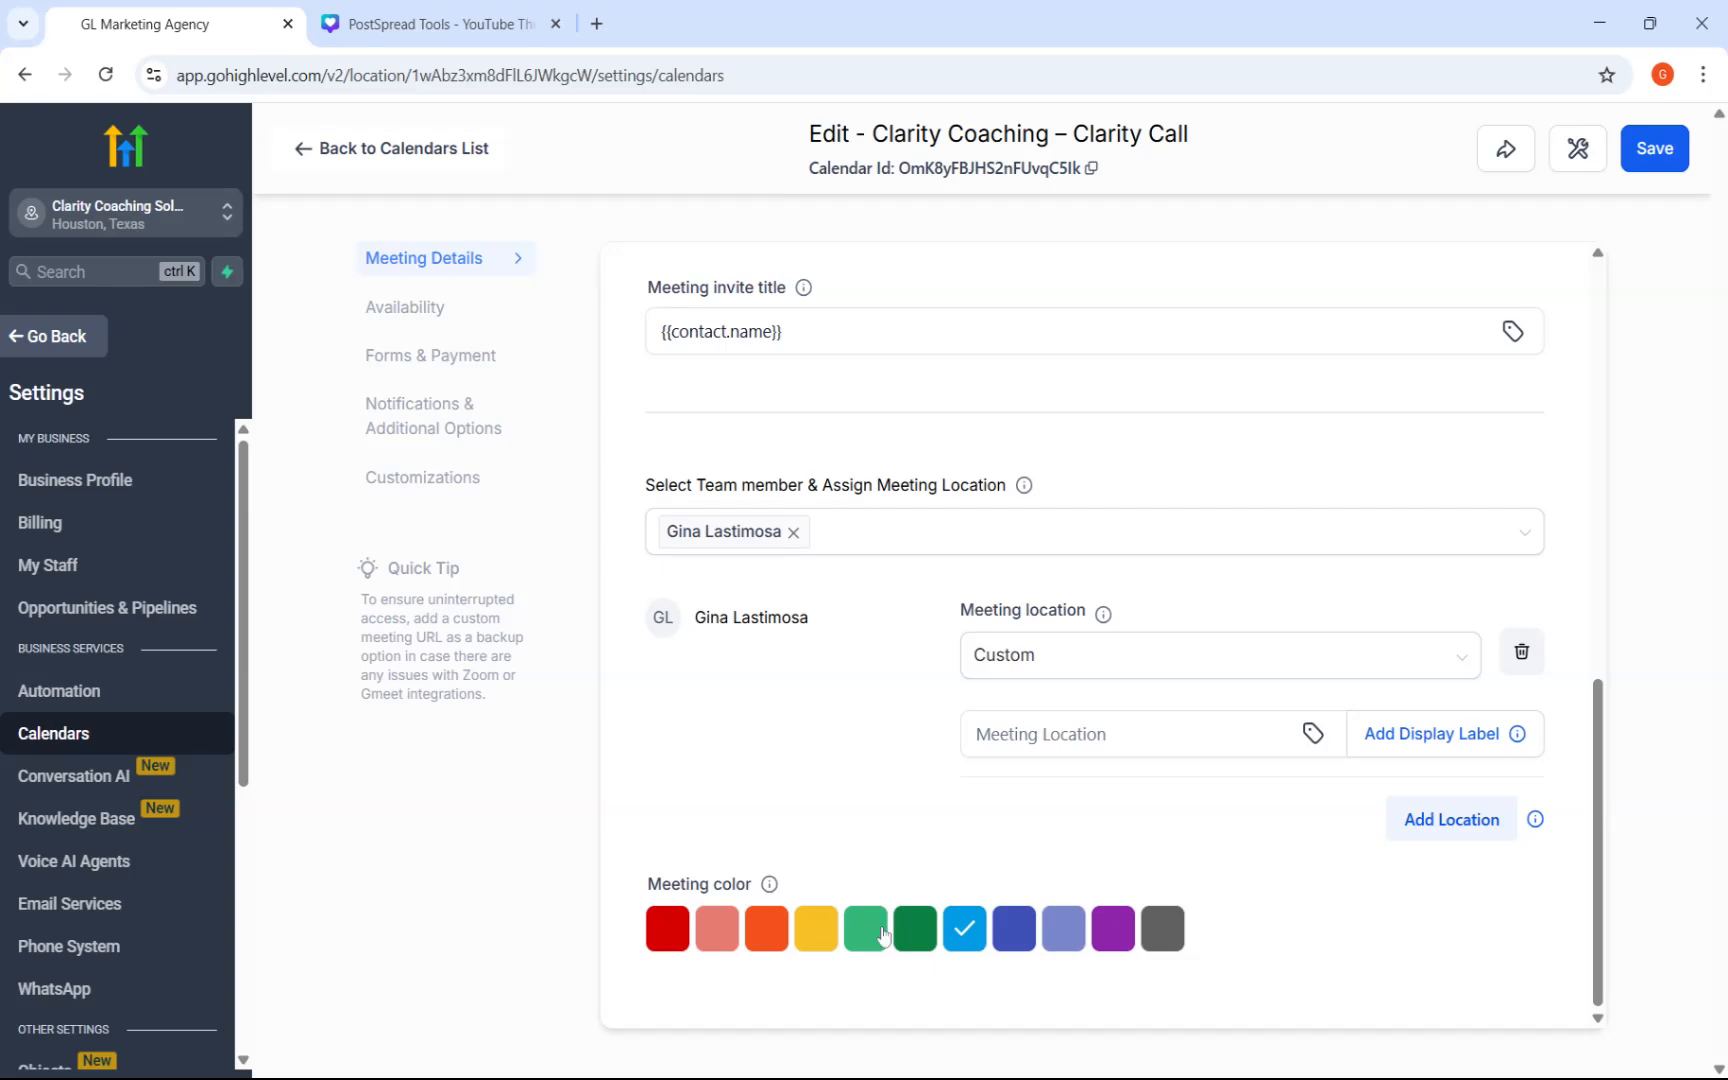
left_click(1451, 666)
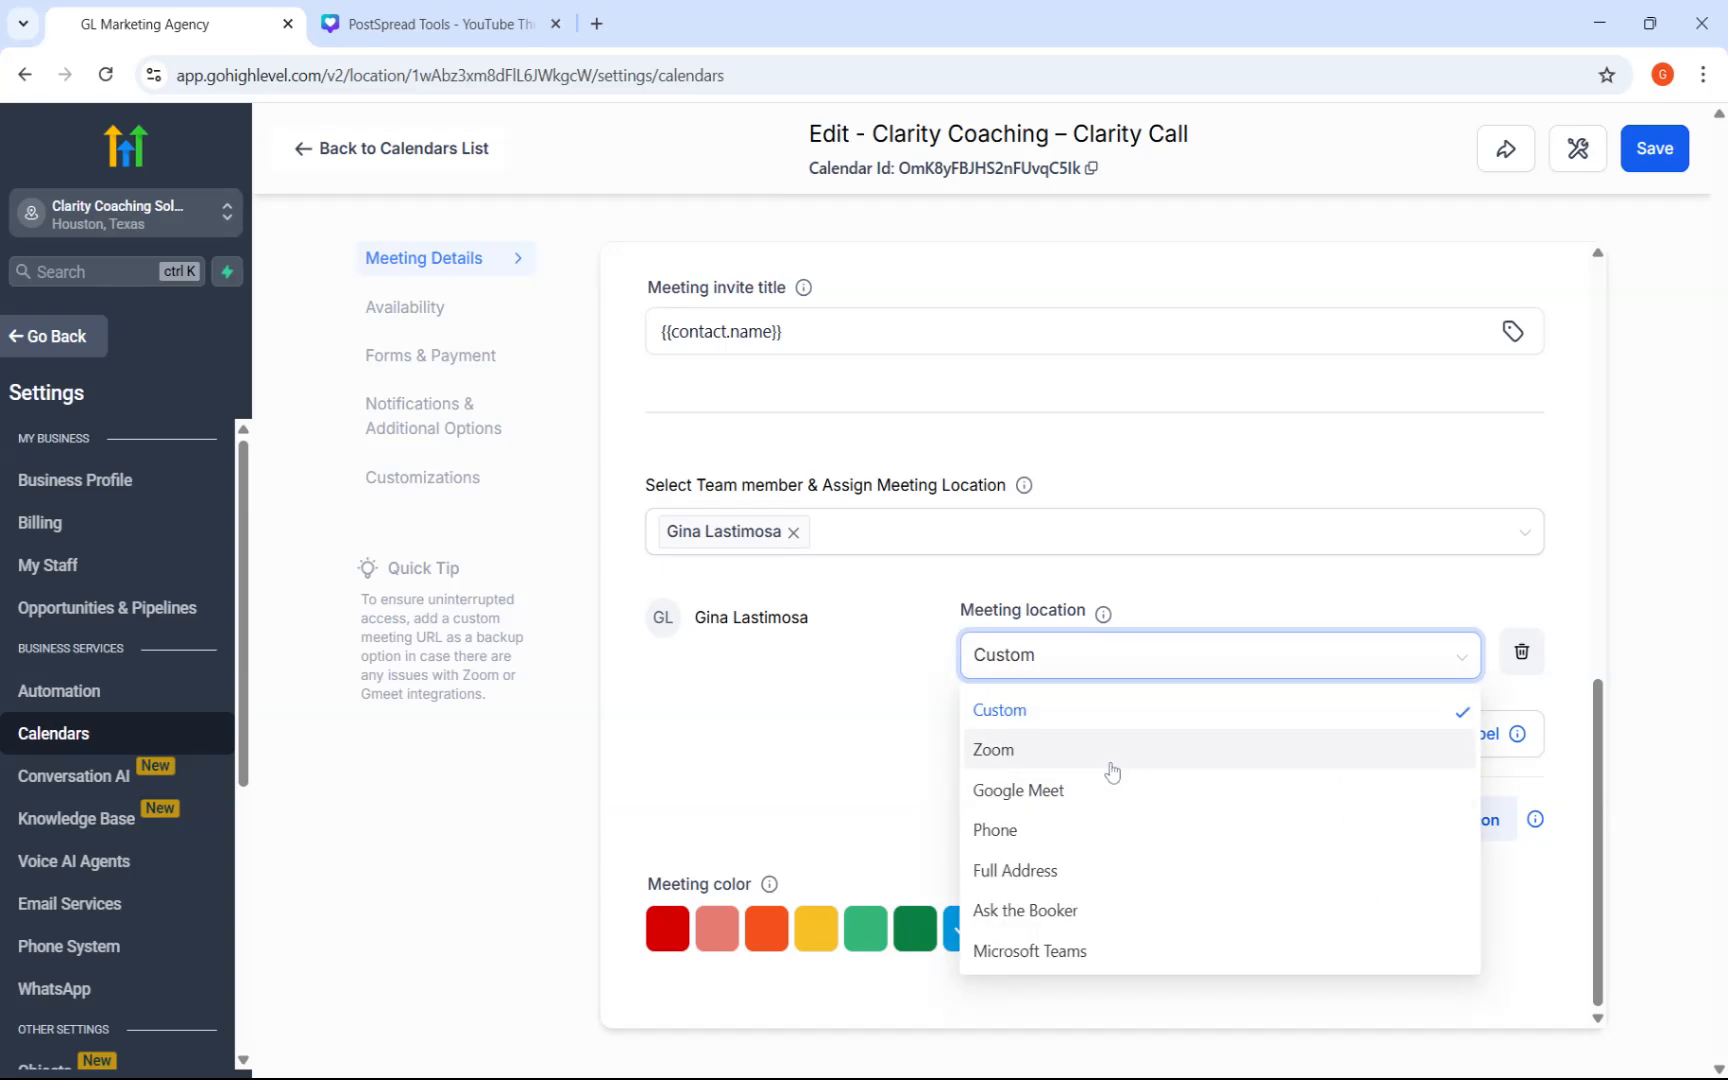
left_click(1013, 840)
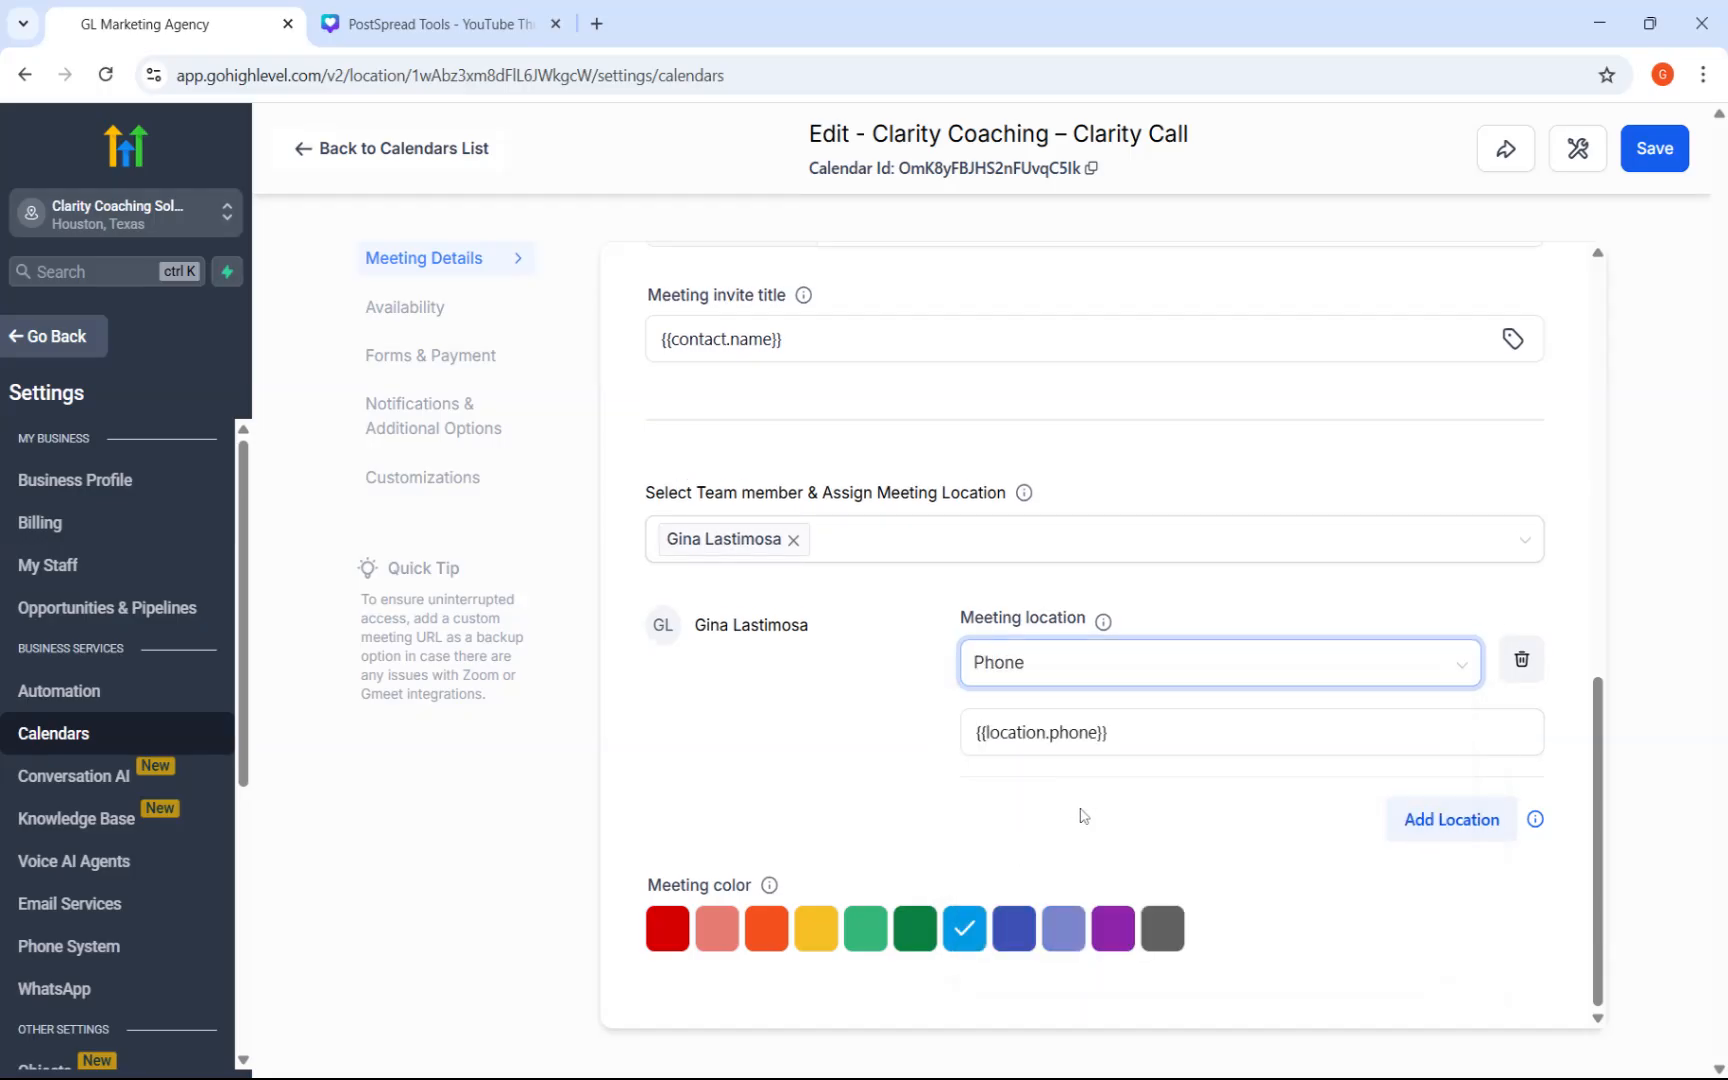
scroll(1081, 815, "up", 1)
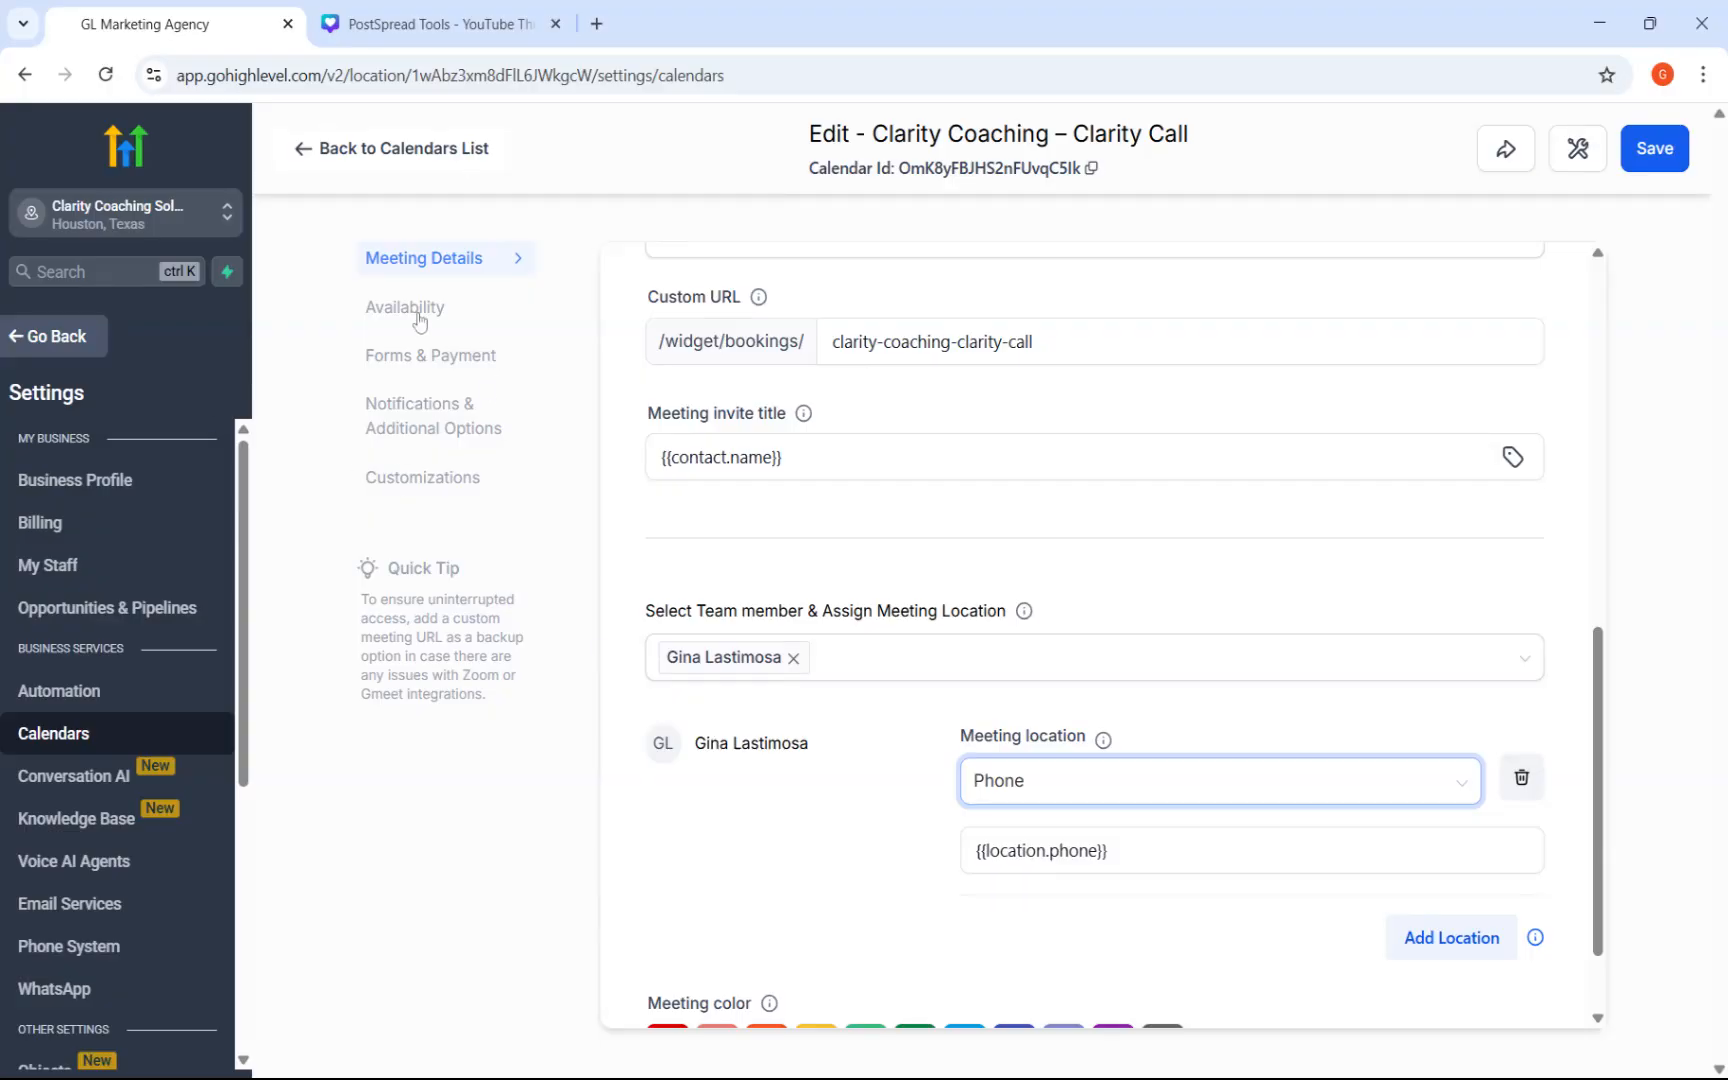
left_click(435, 360)
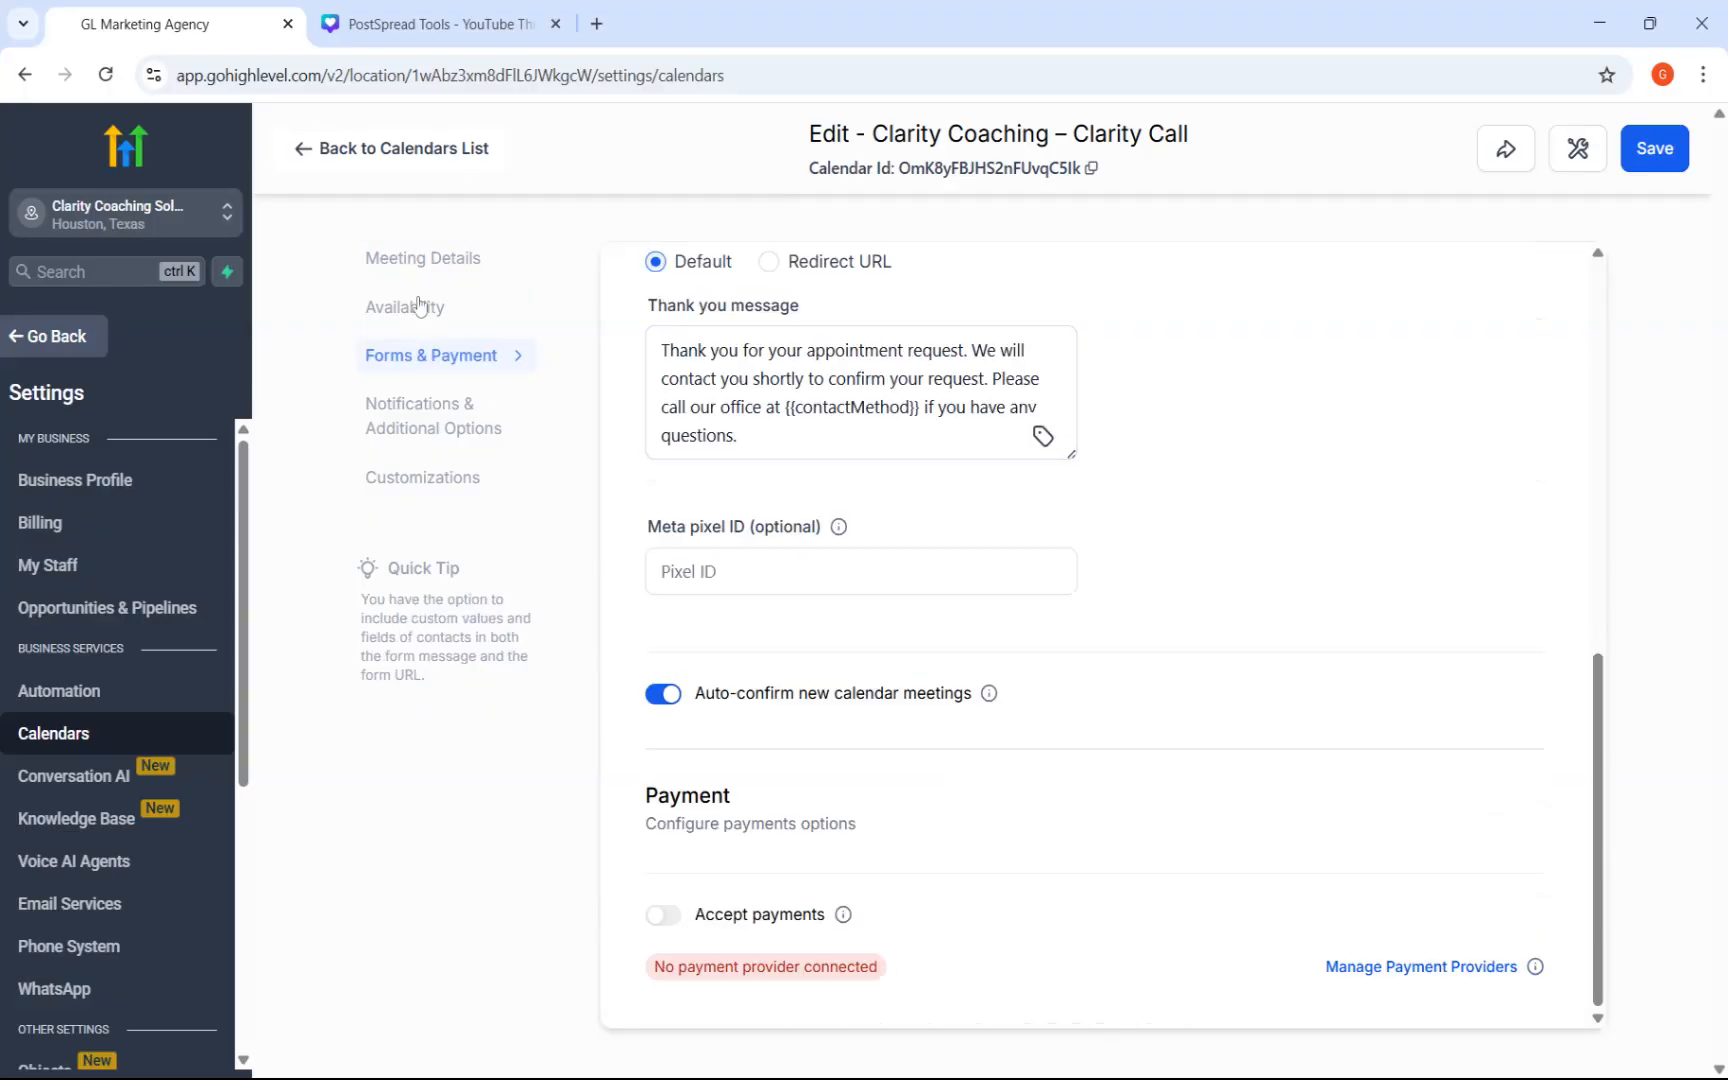
left_click(430, 262)
left_click(1664, 146)
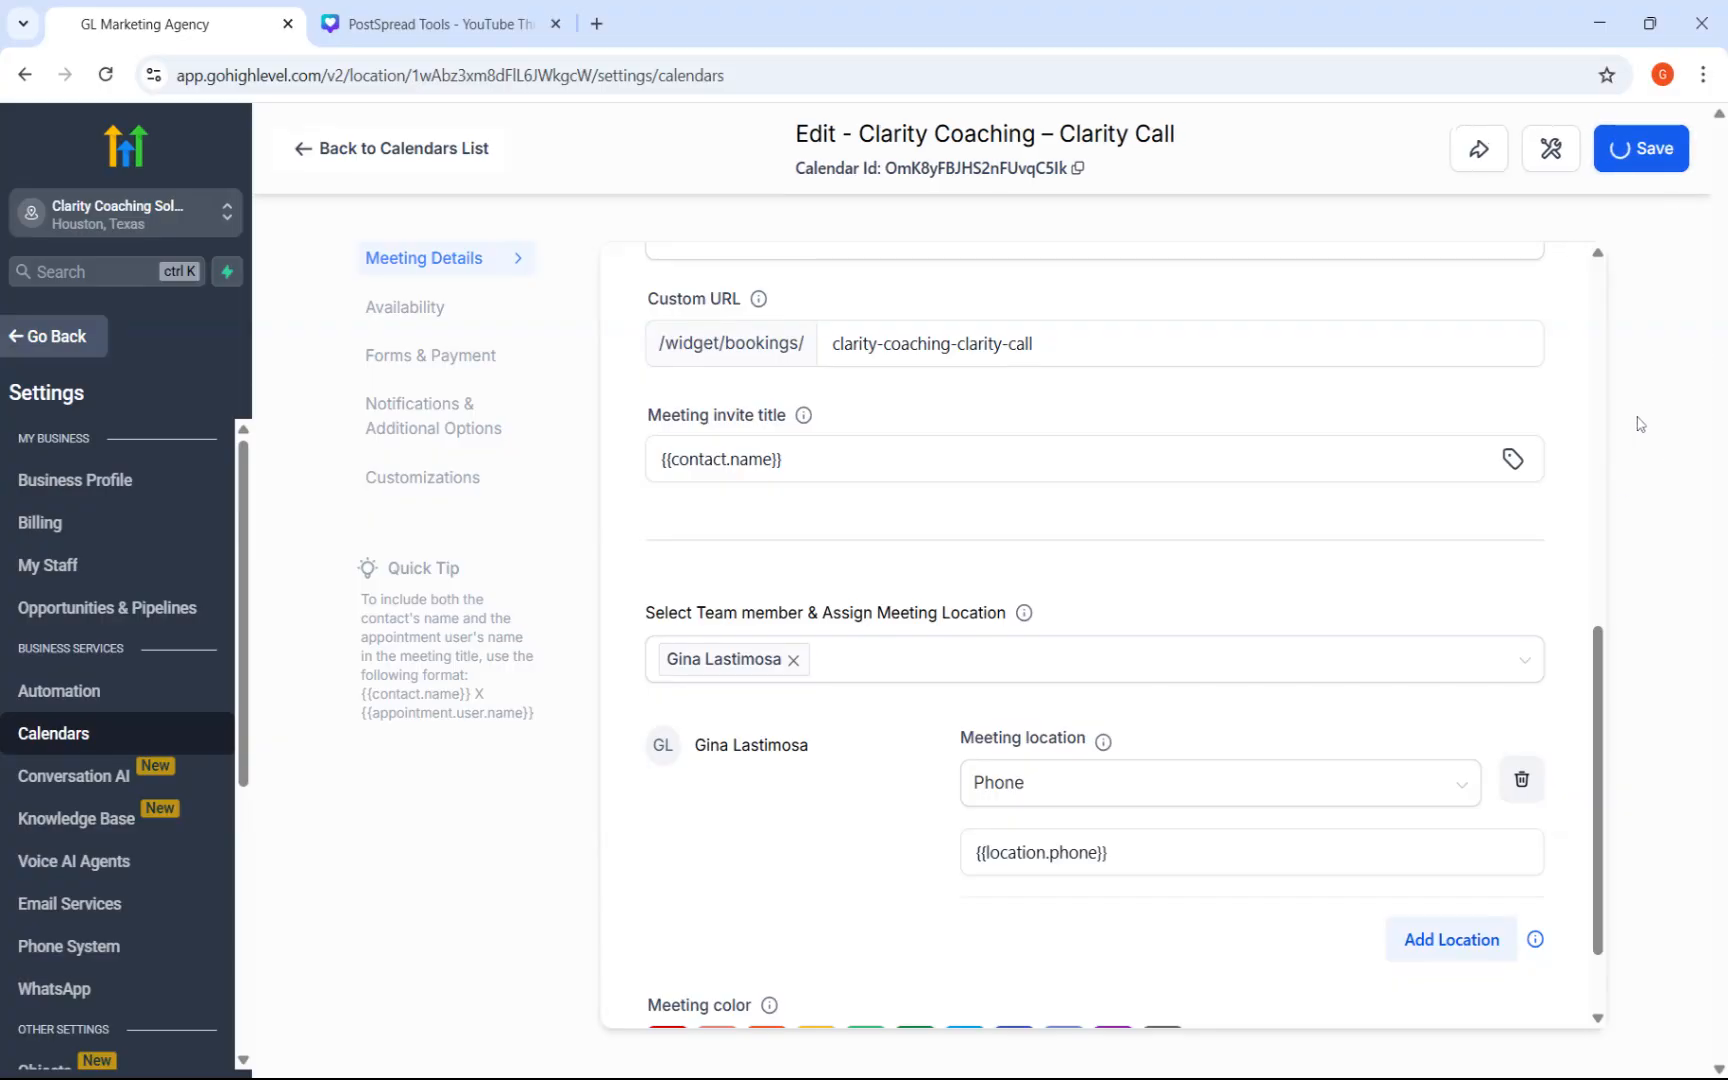
Set the calendar's booking form to "Clarity Coaching – Lead Capture Form" and save the calendar.
left_click(431, 368)
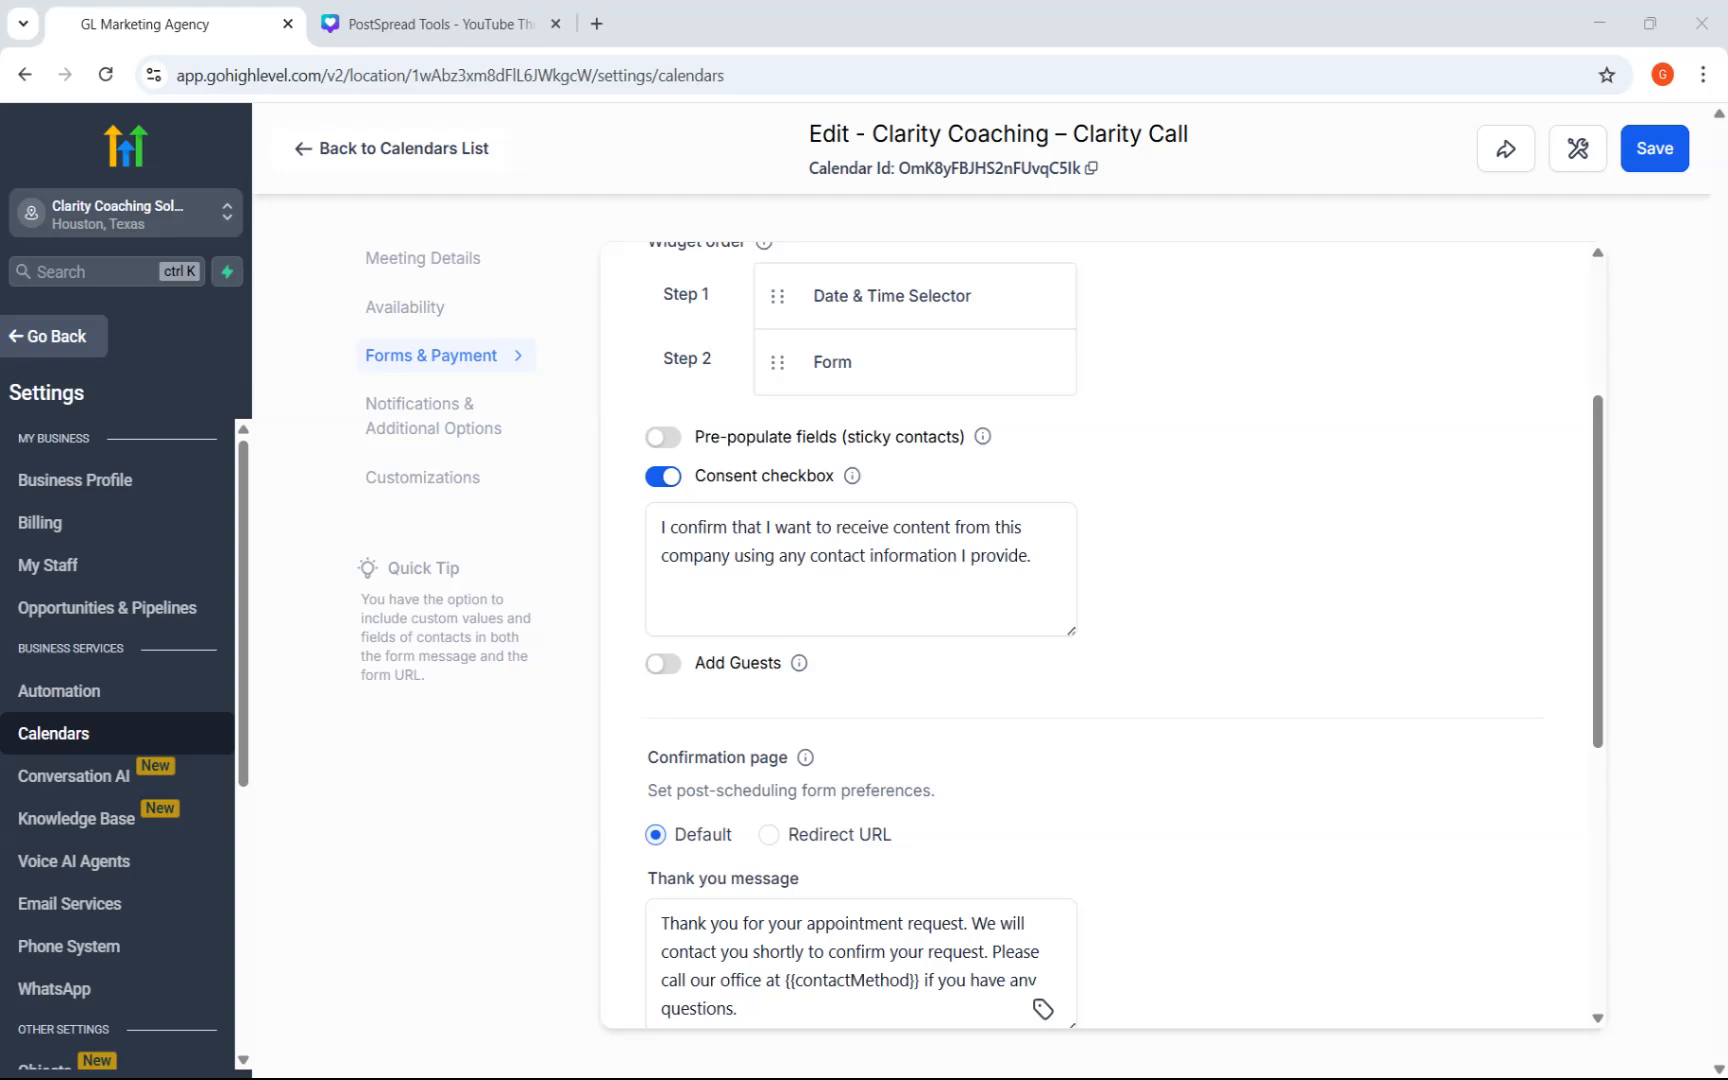
scroll(920, 615, "up", 3)
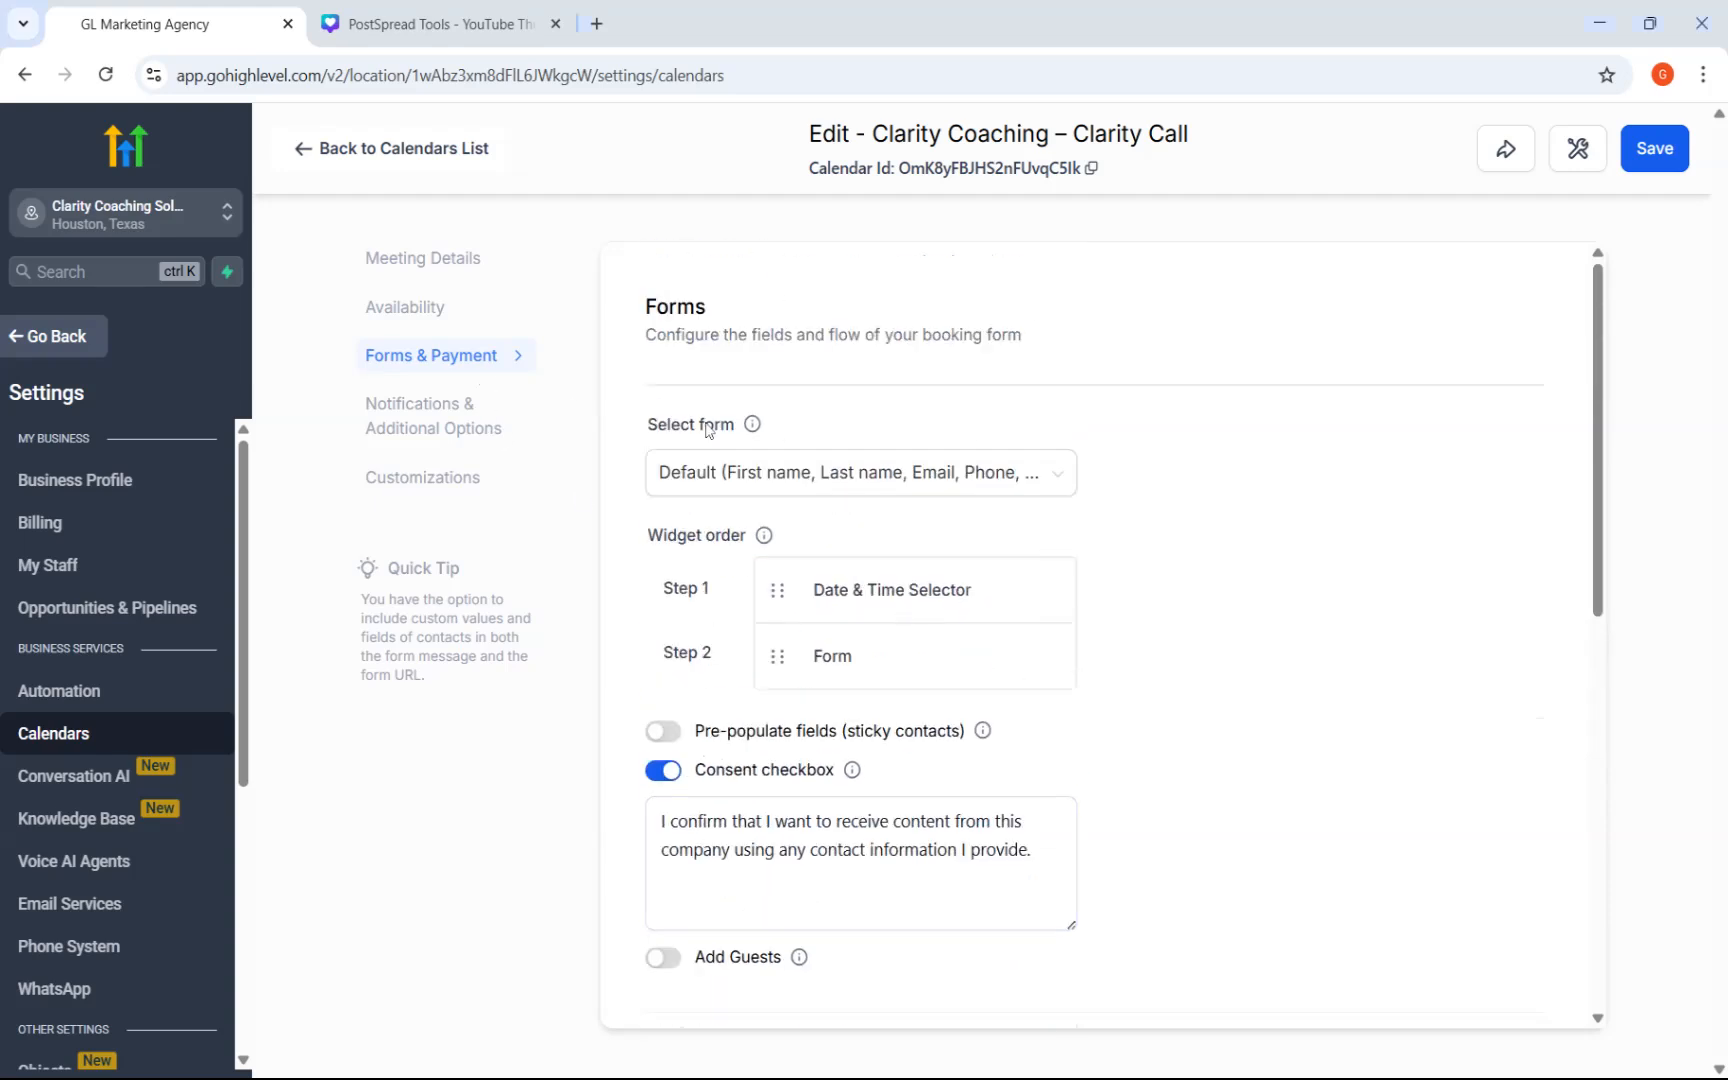
scroll(860, 600, "down", 10)
scroll(900, 590, "up", 10)
left_click(900, 472)
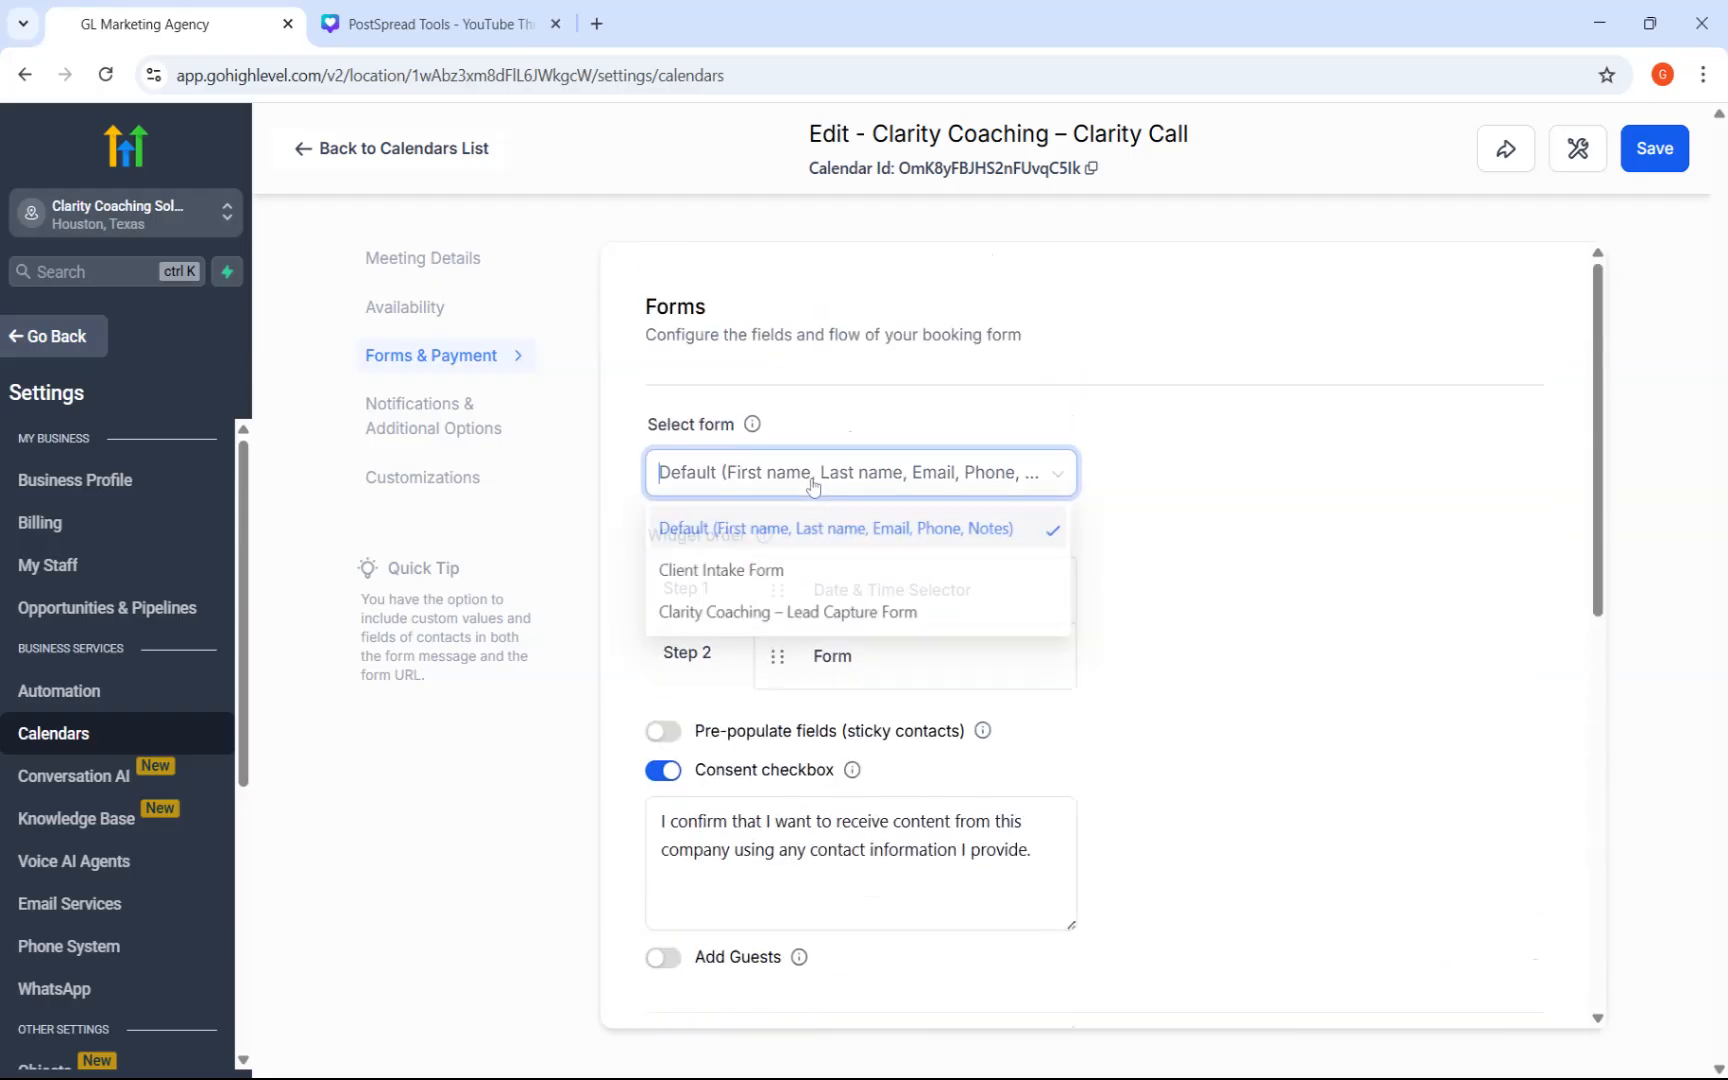
left_click(808, 615)
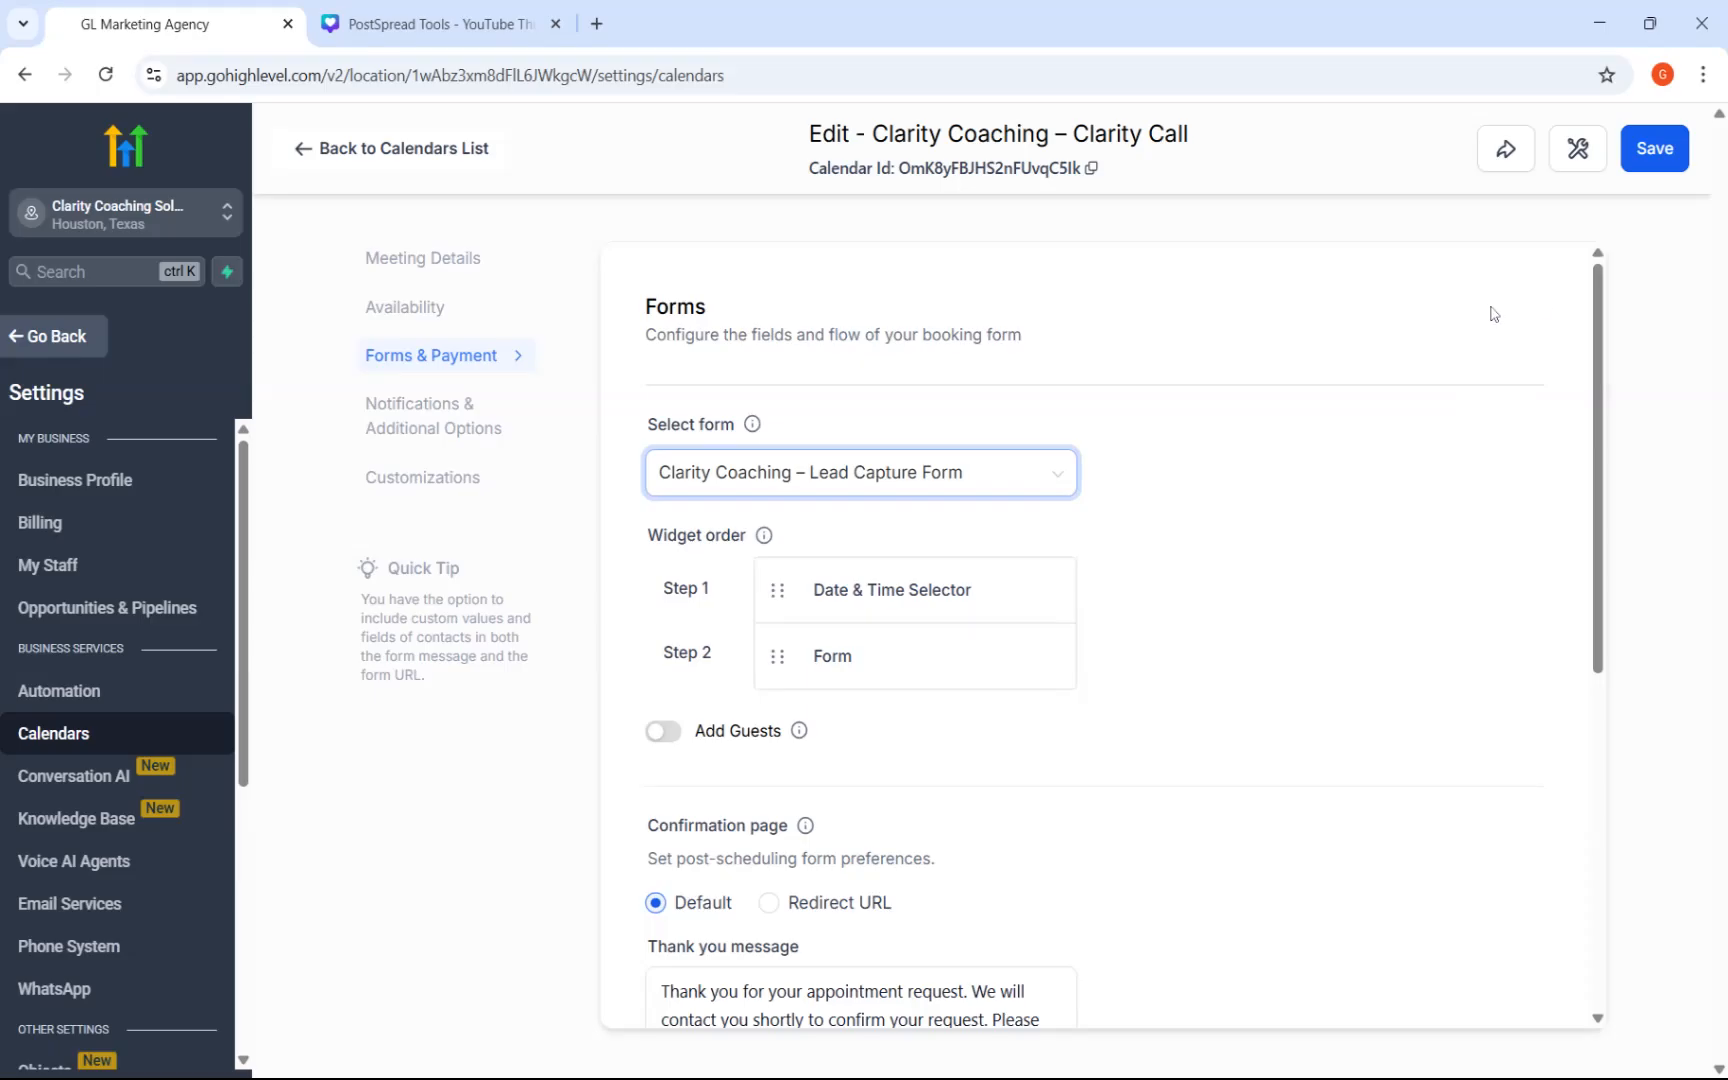
scroll(1378, 470, "down", 5)
scroll(1380, 511, "down", 3)
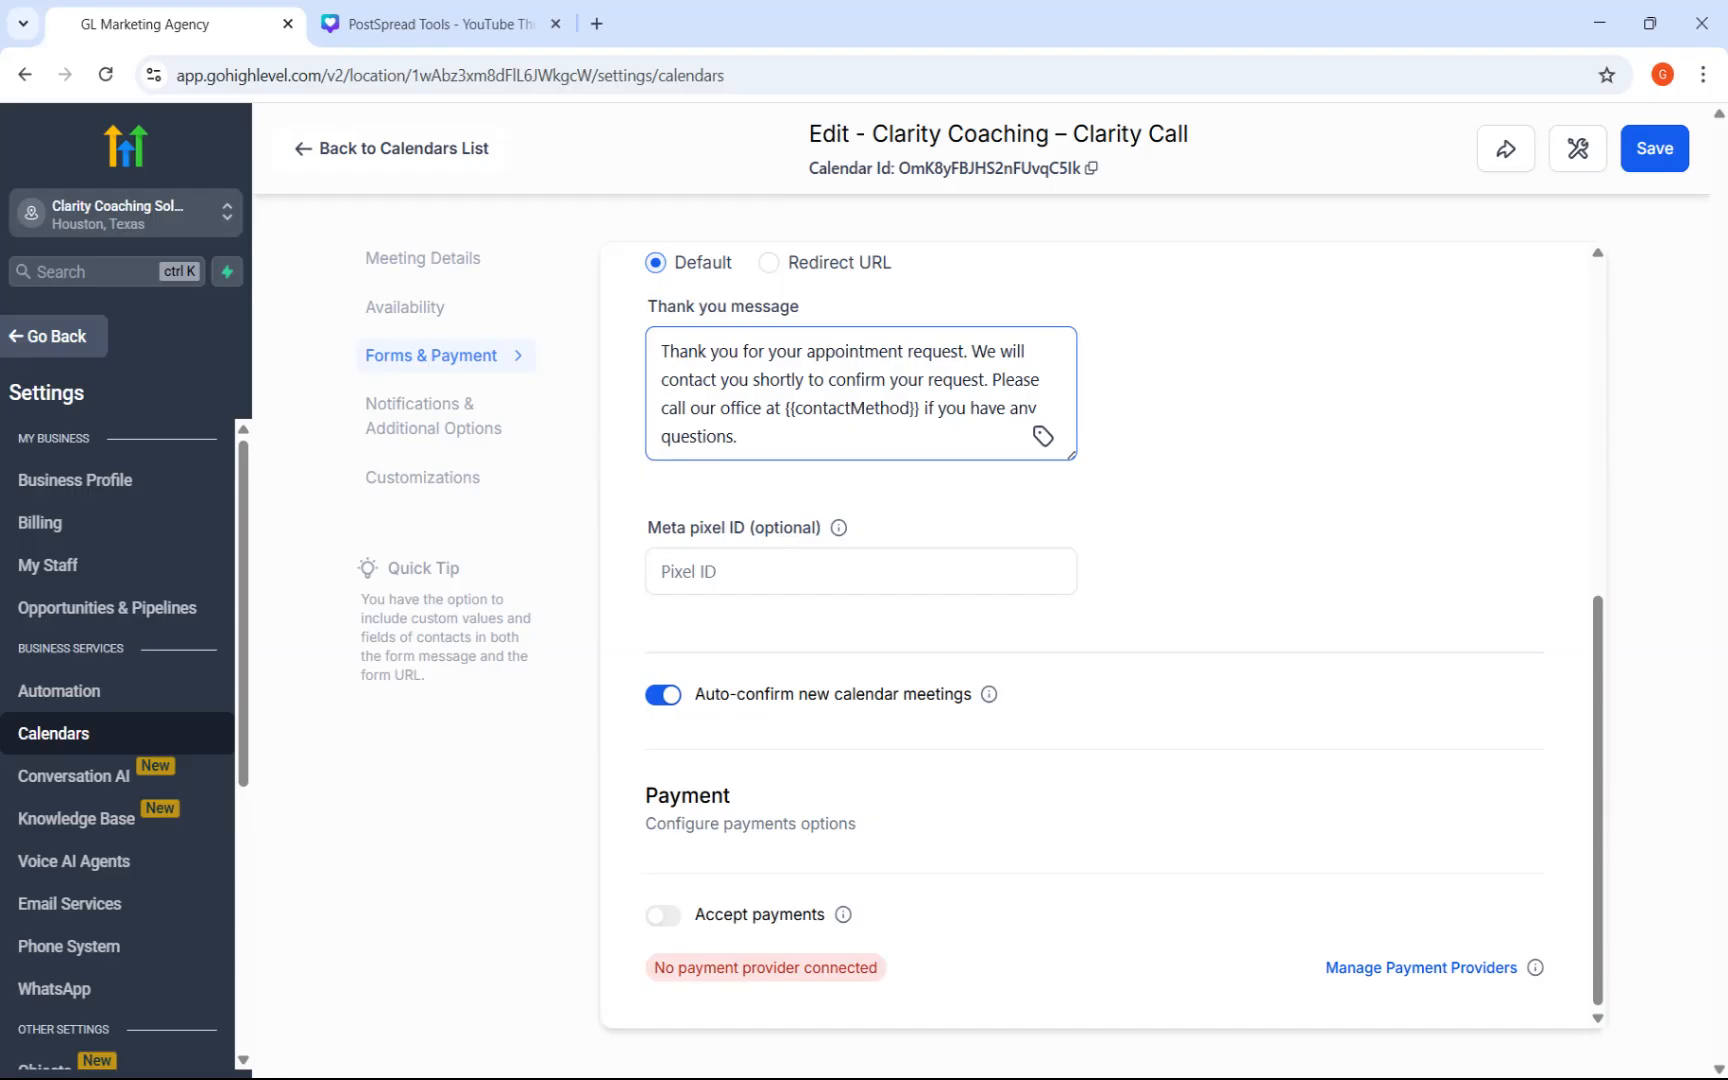
scroll(808, 480, "up", 5)
left_click(1648, 156)
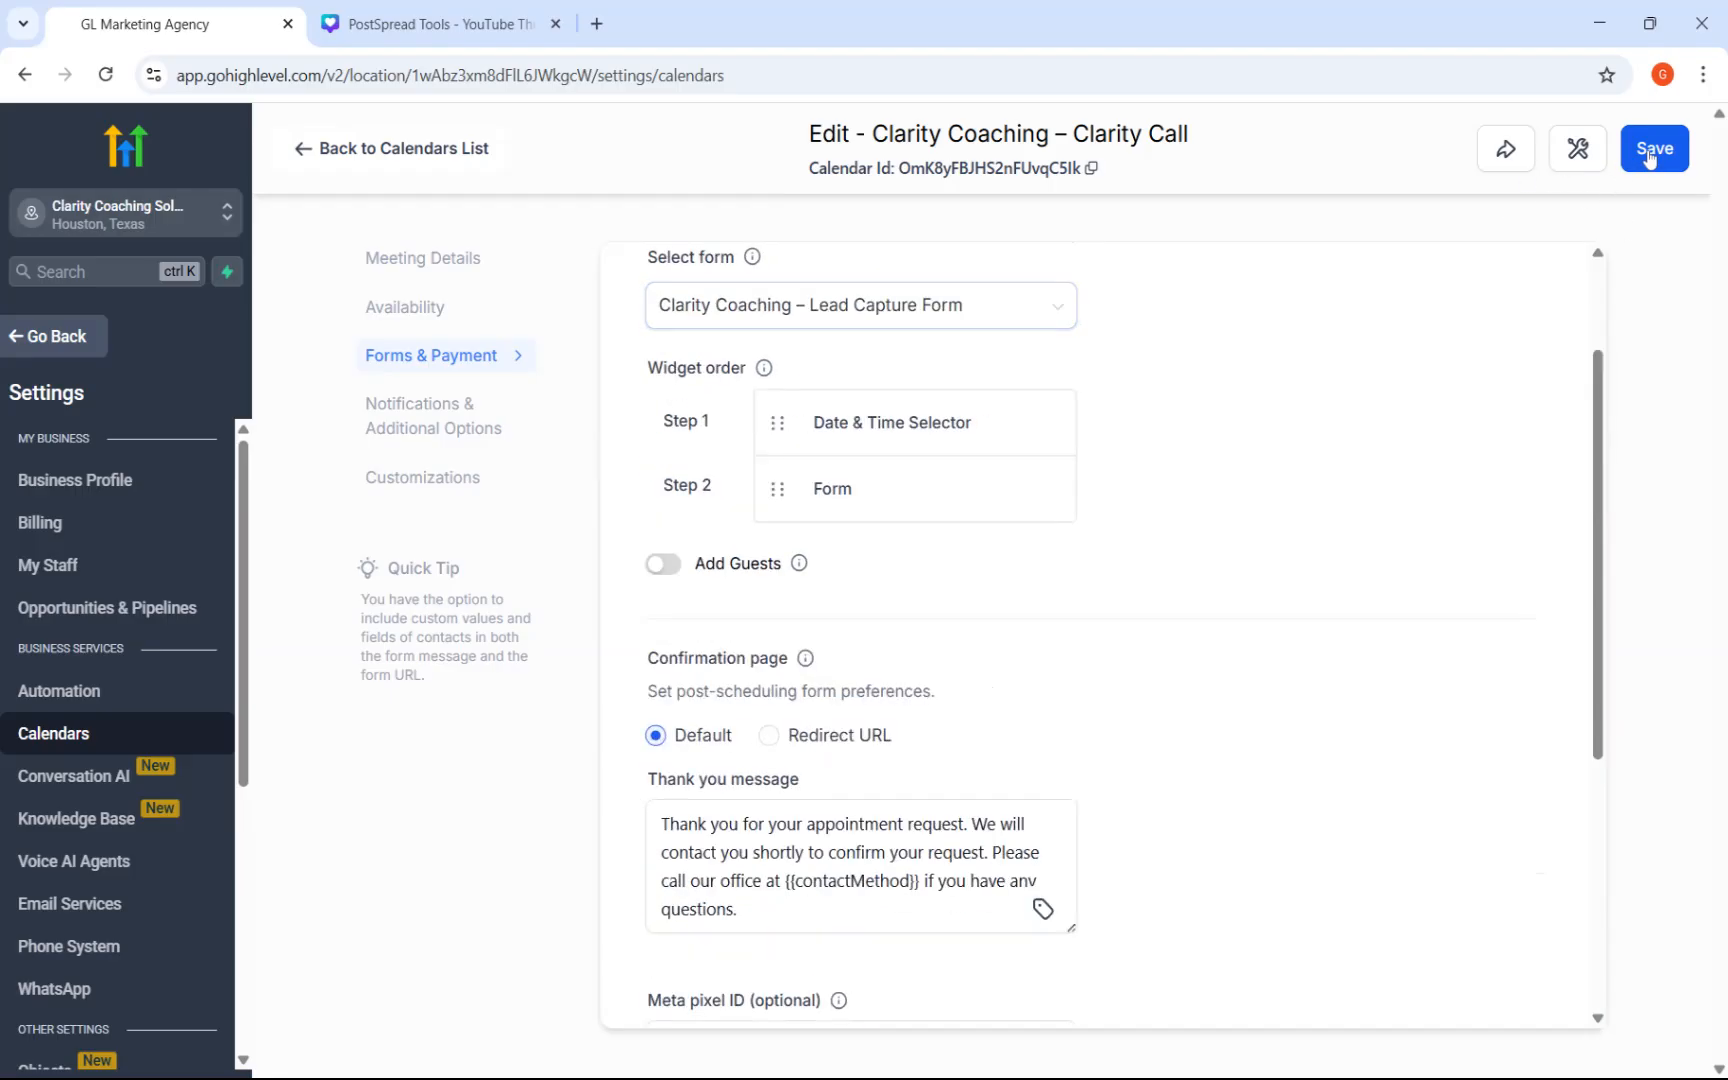
Enable the email channel for the calendar's Reminder notification, and save both the reminder and the calendar.
left_click(460, 434)
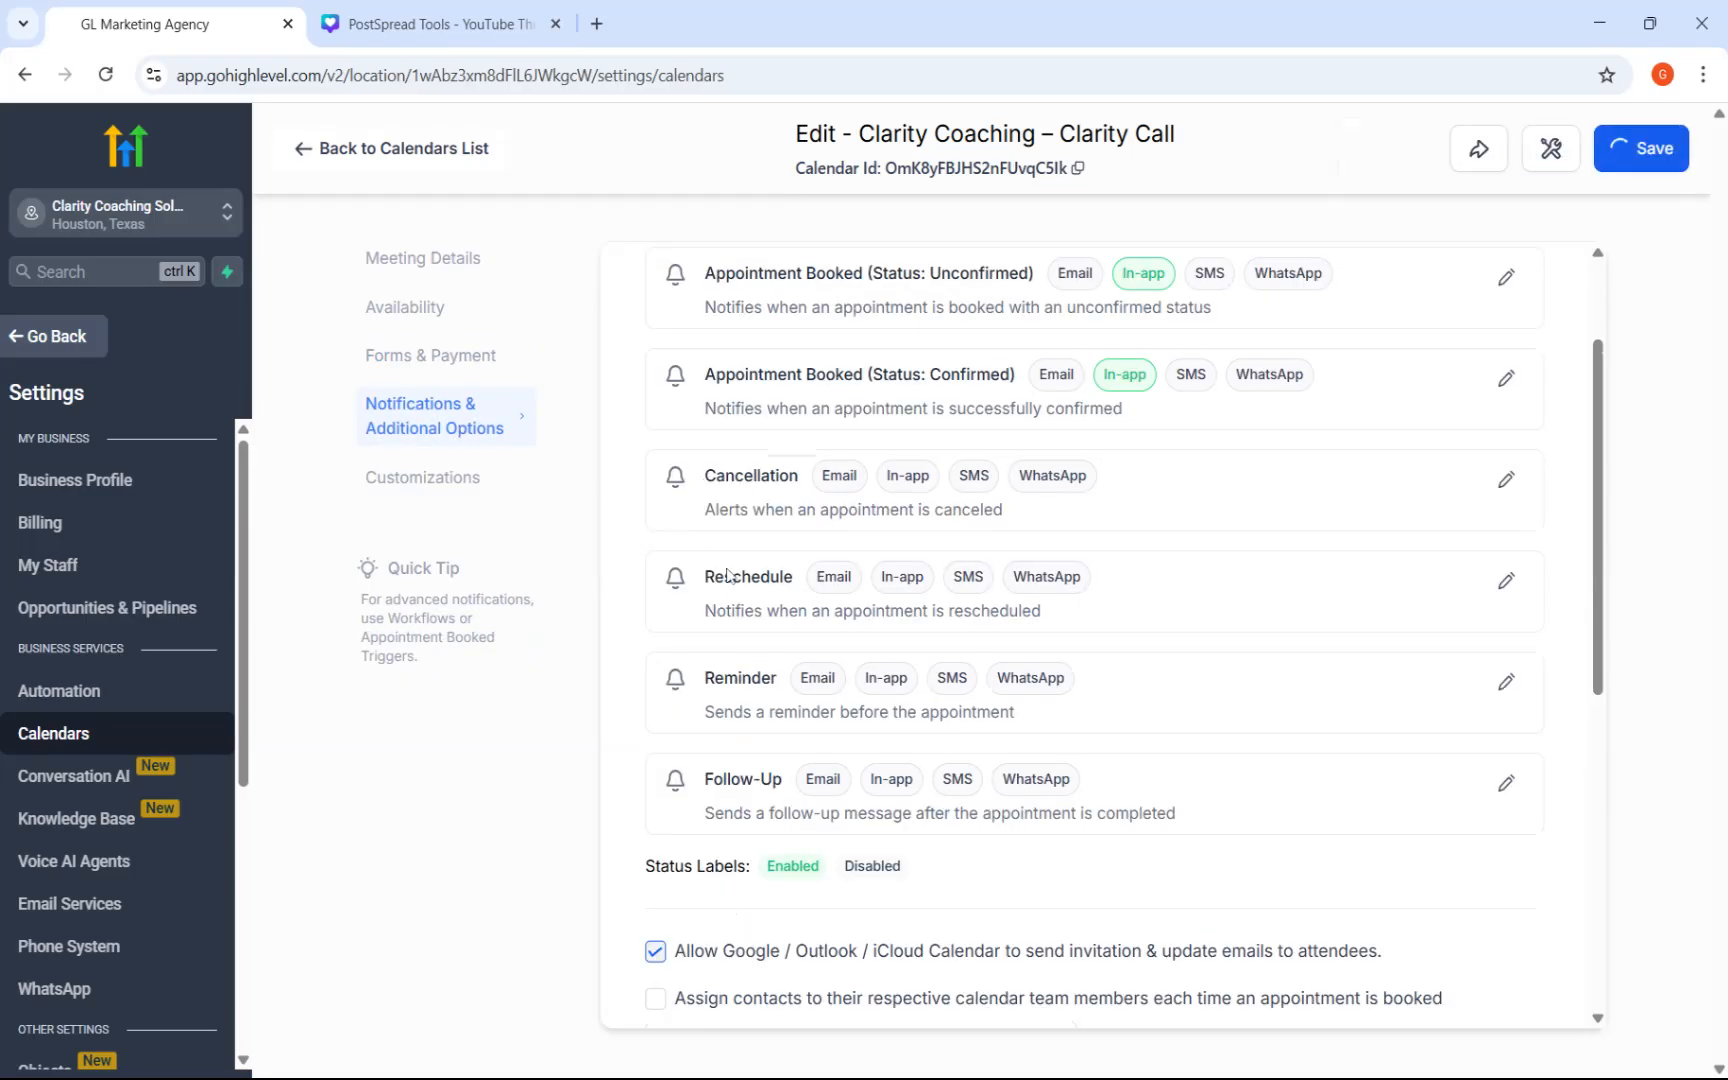
left_click(464, 477)
left_click(440, 432)
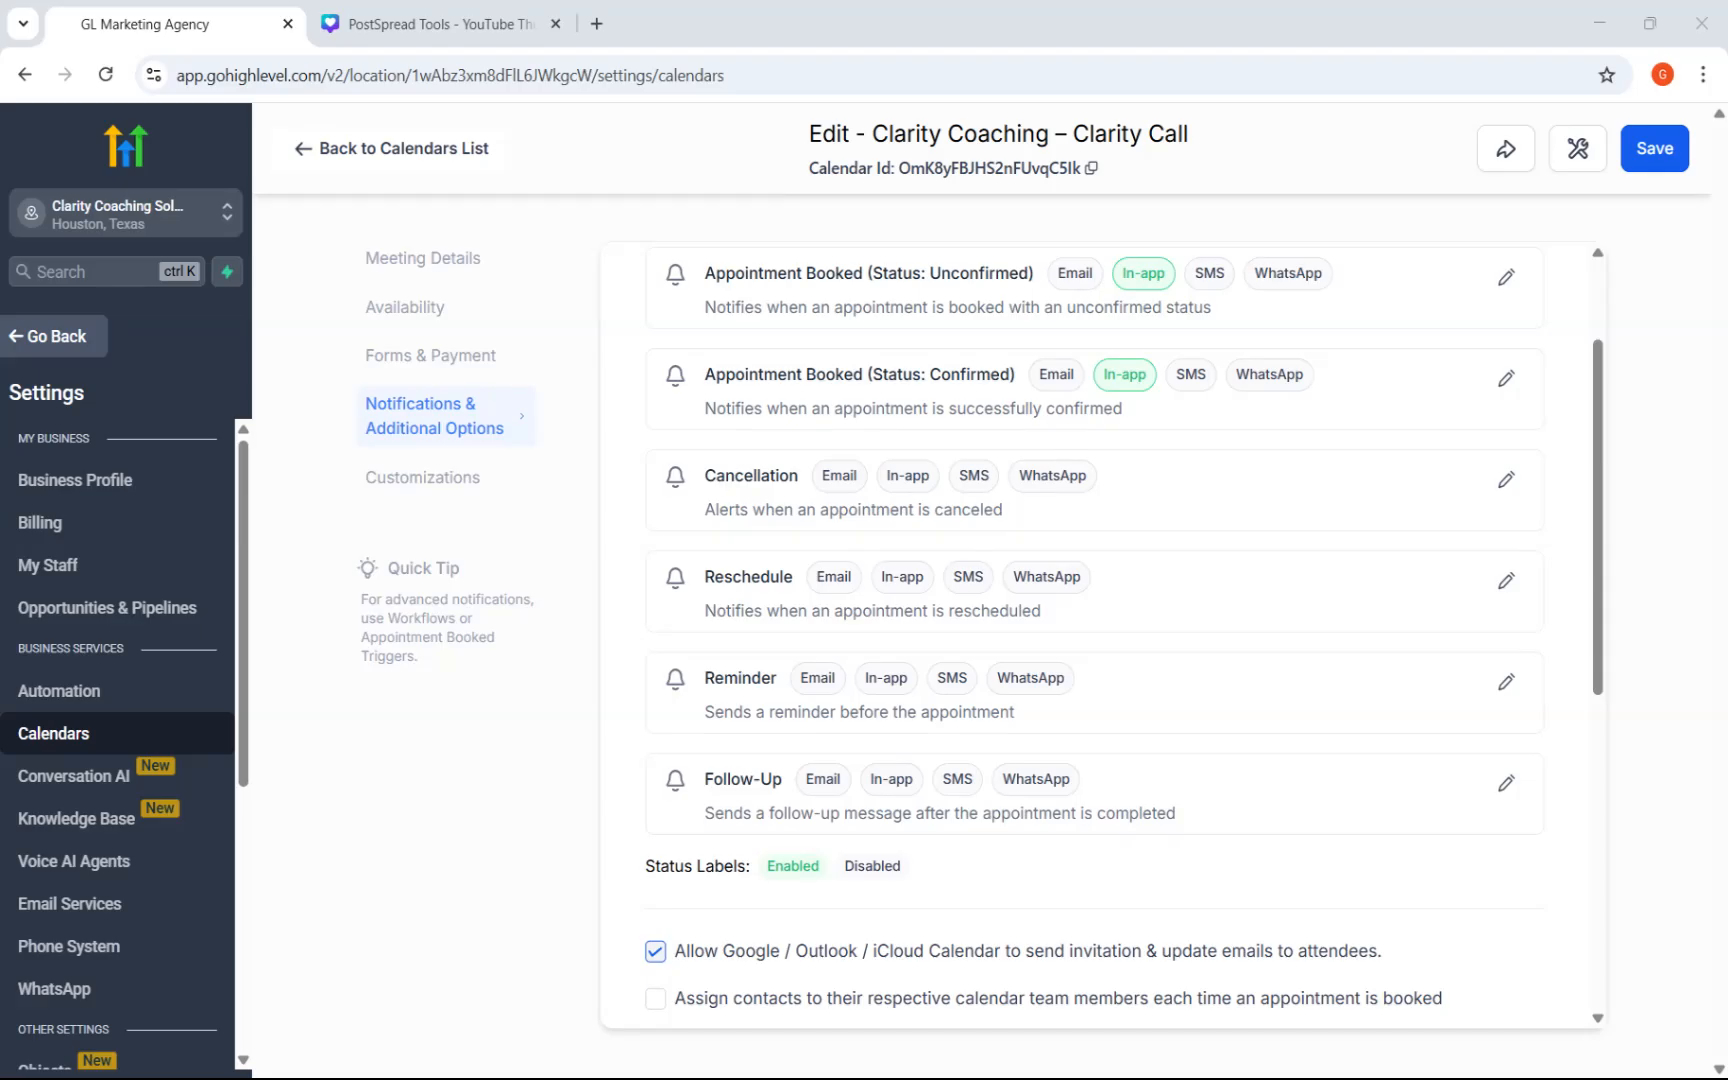
left_click(1505, 682)
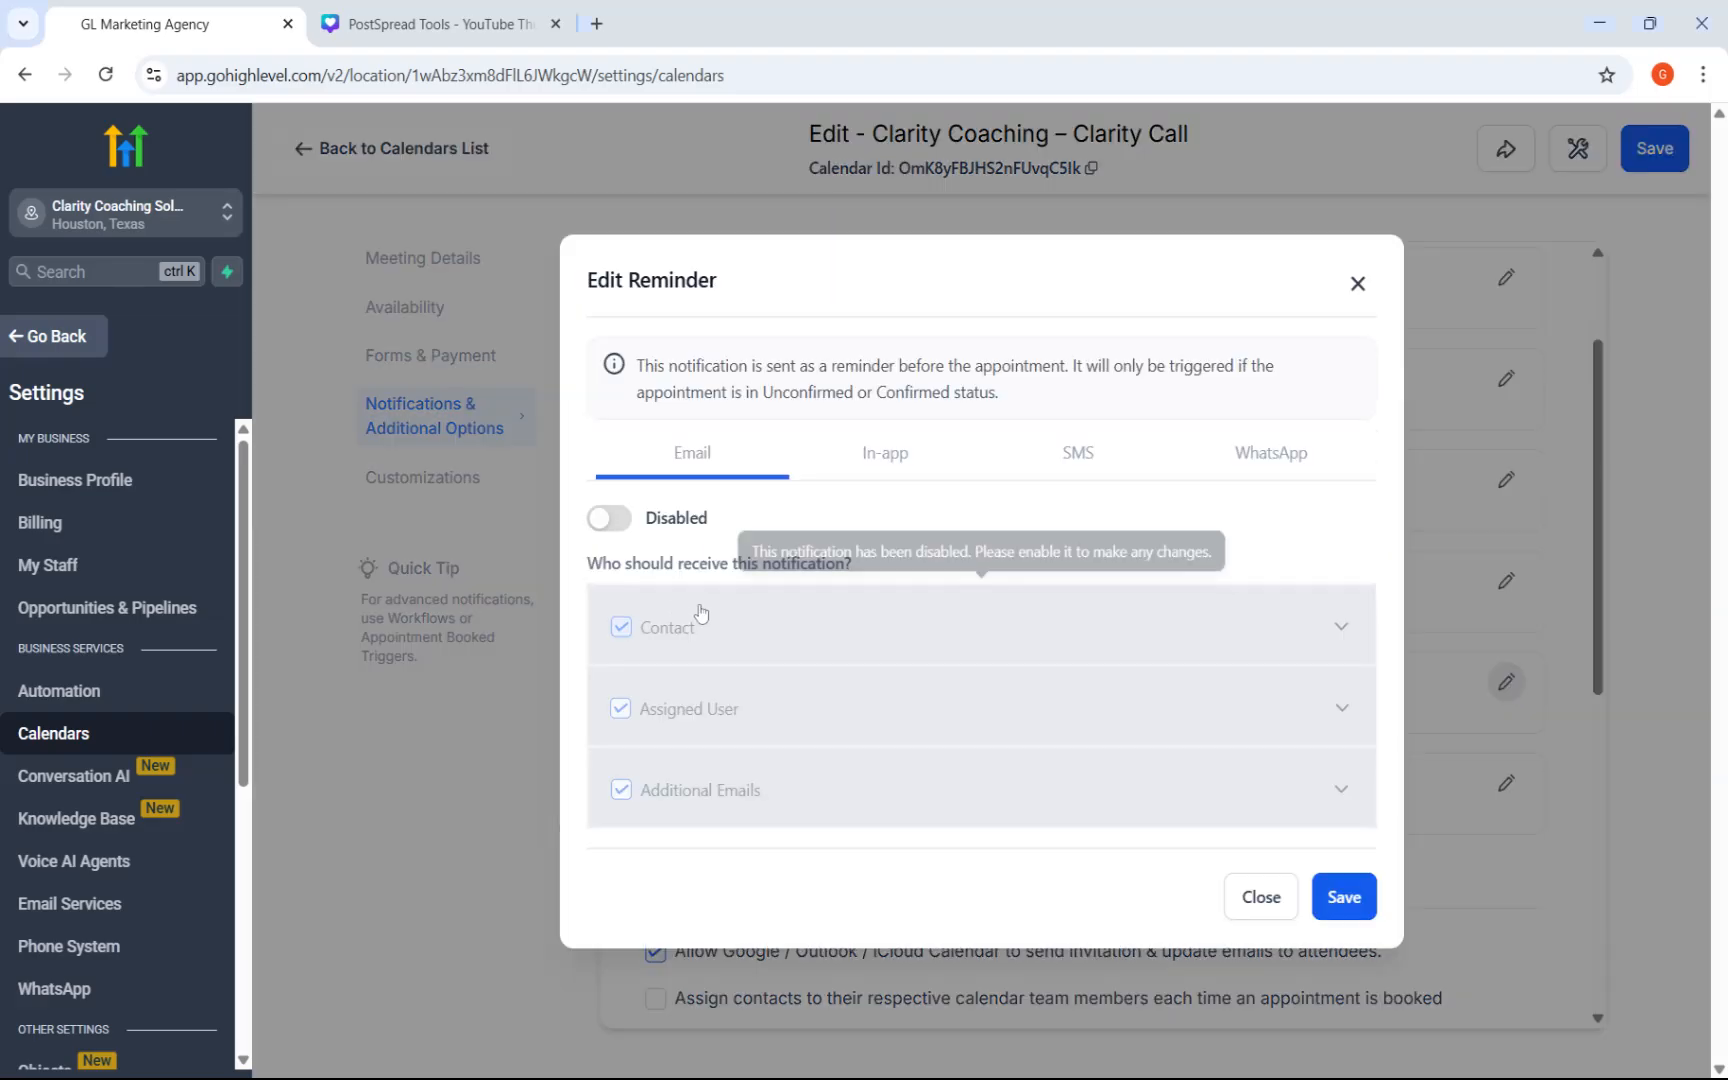
left_click(612, 519)
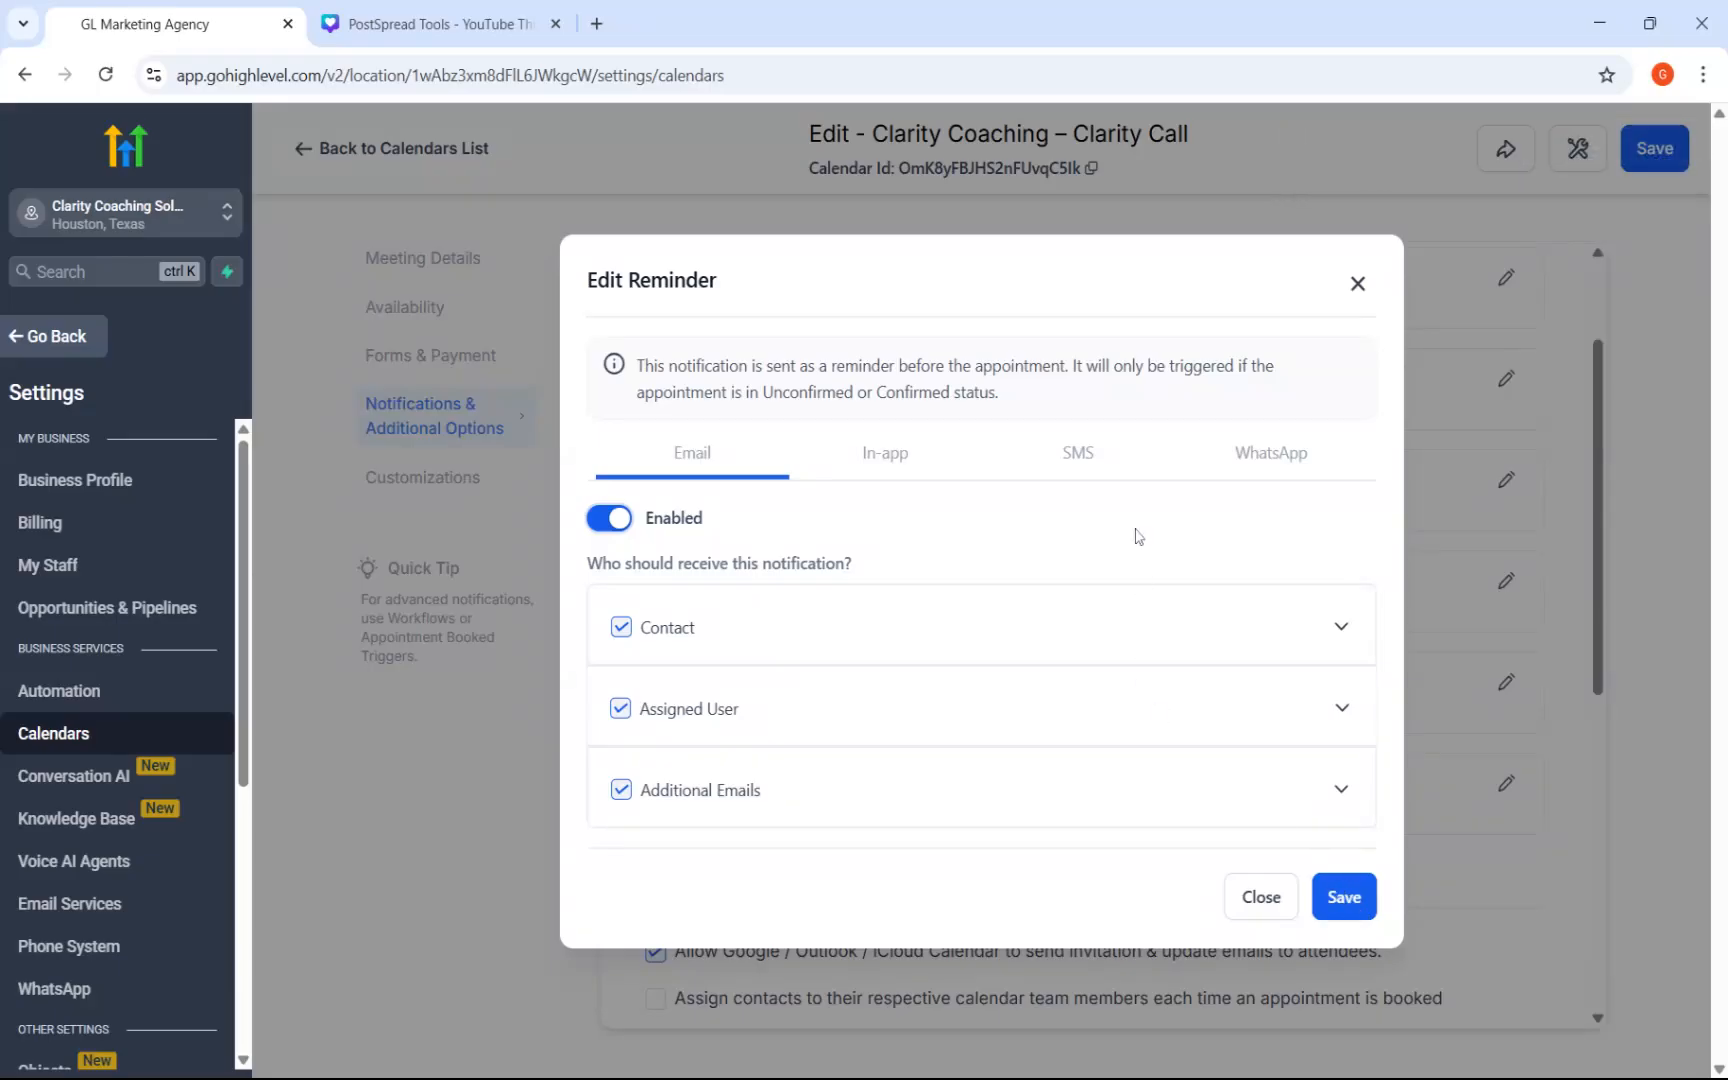
left_click(1092, 462)
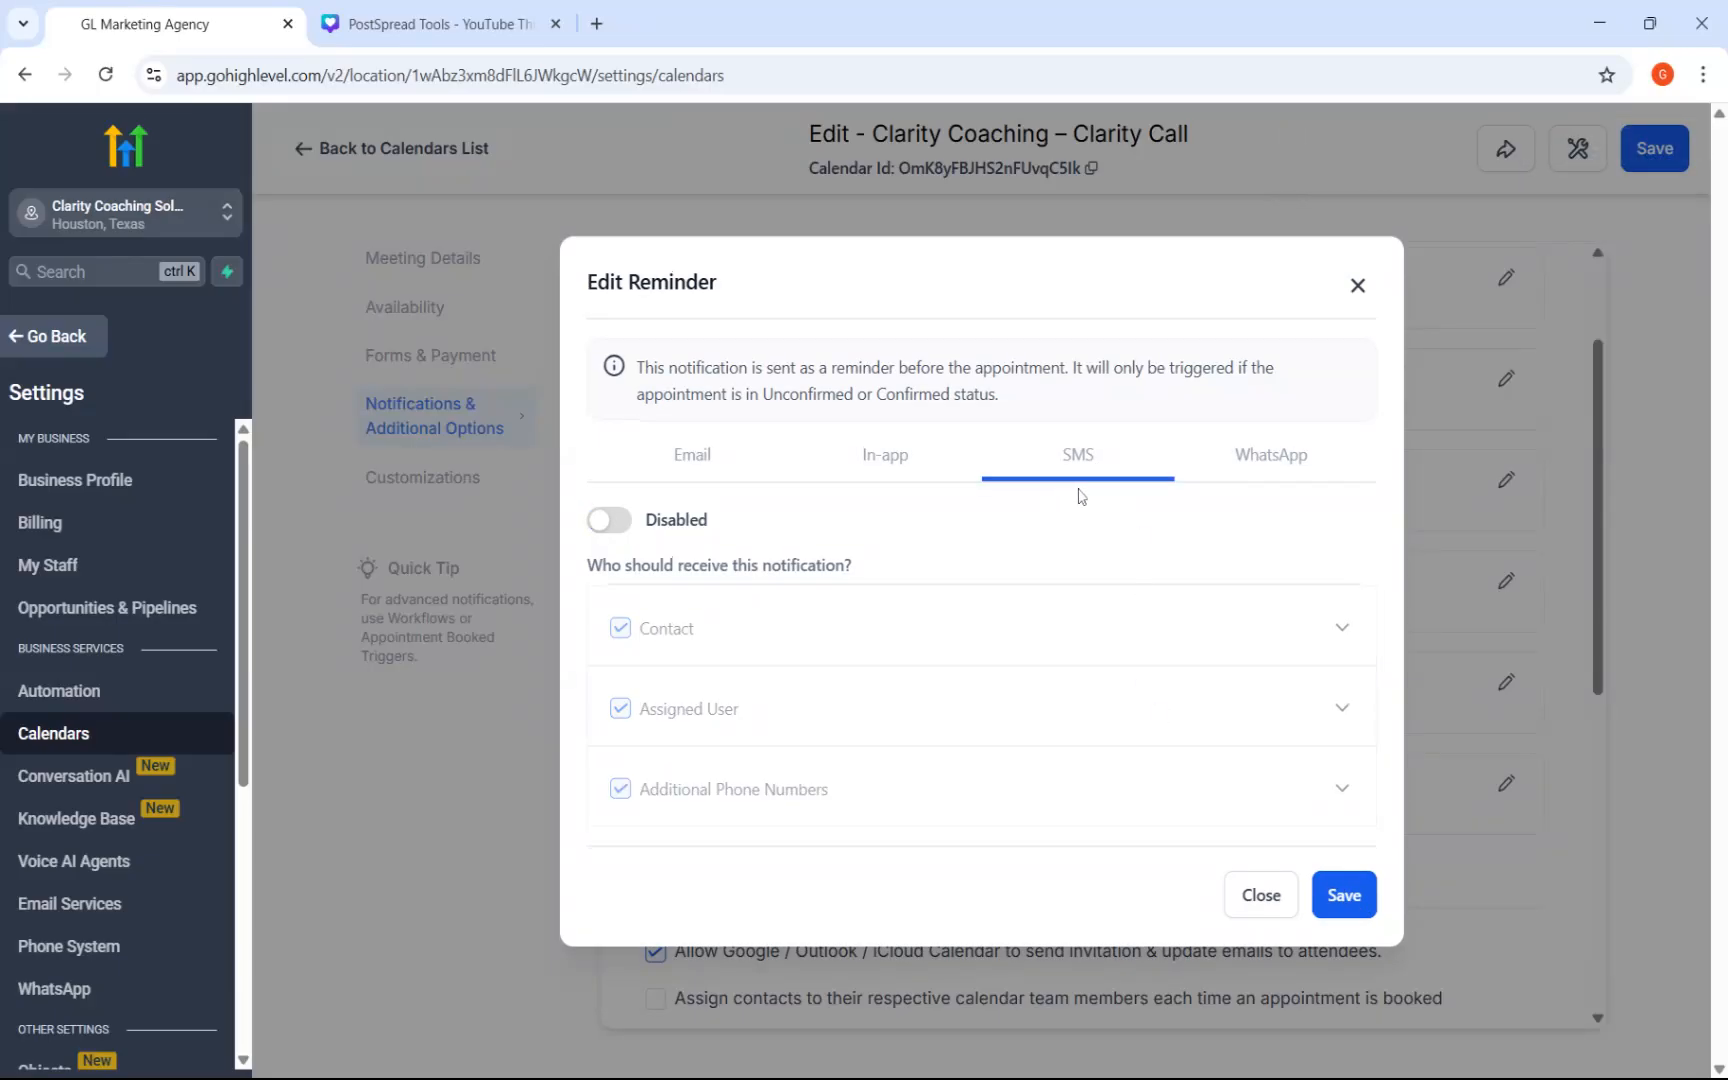
left_click(1262, 465)
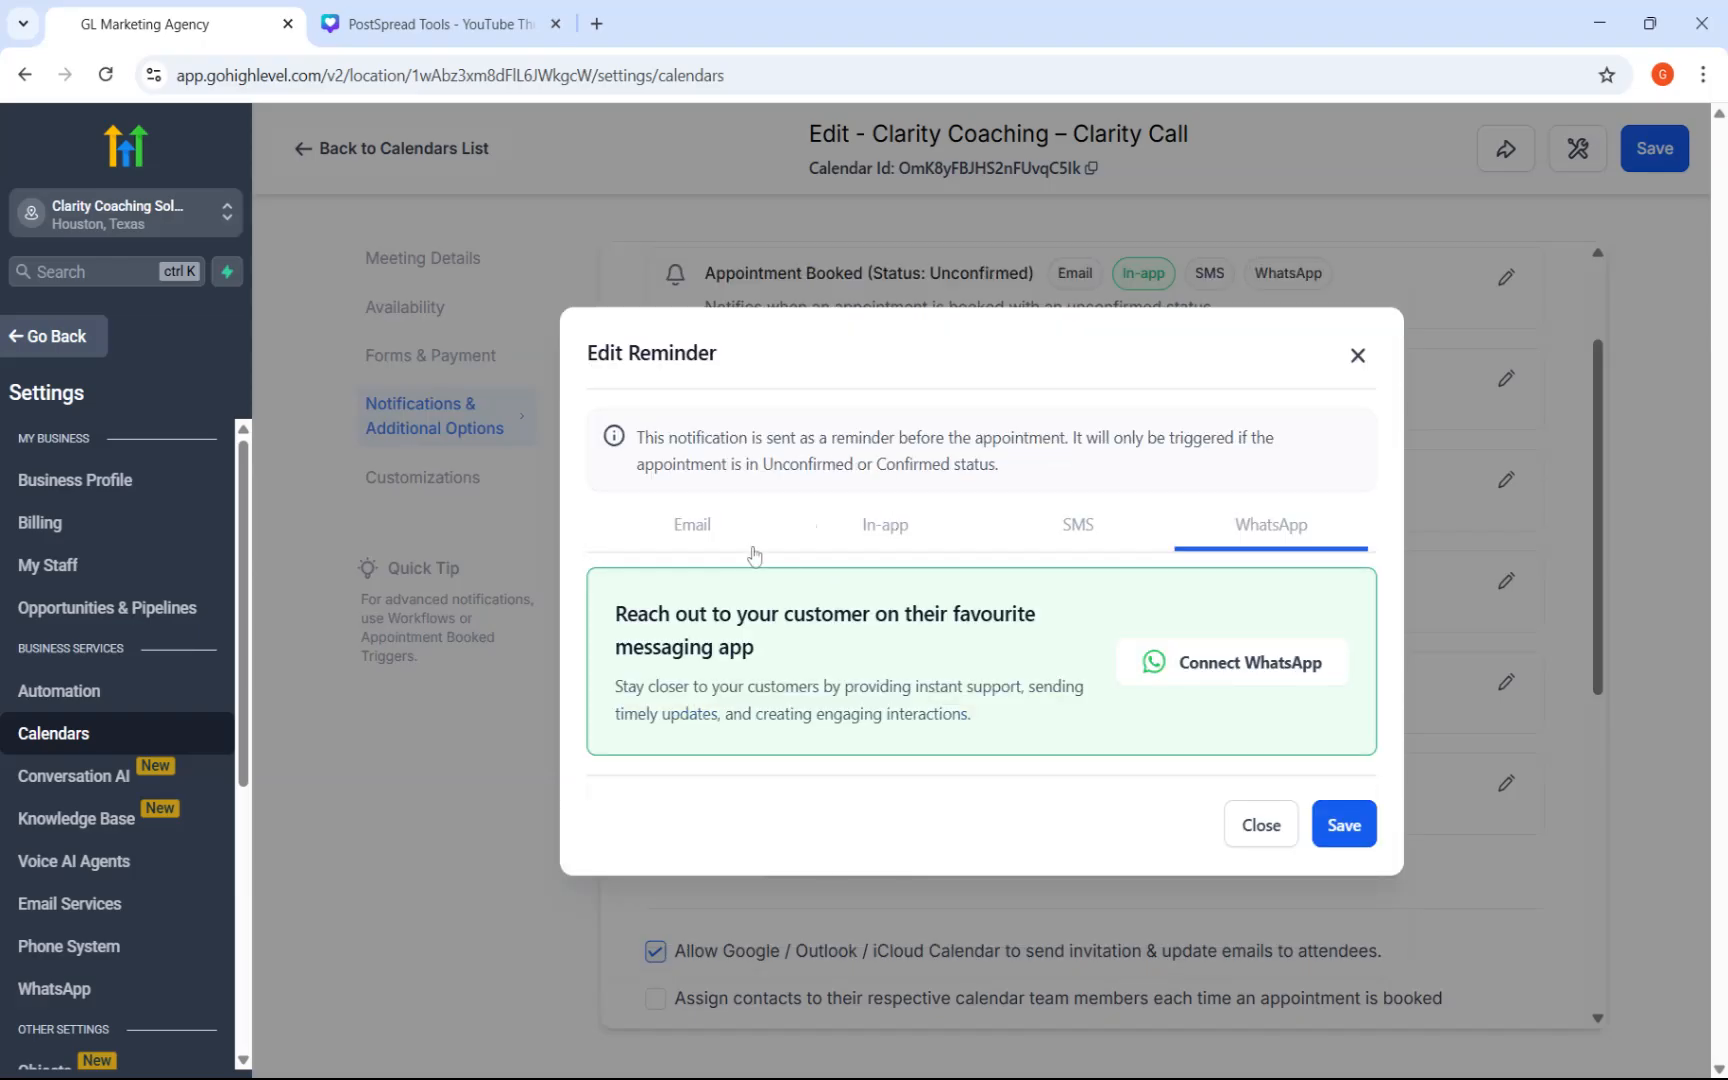
left_click(703, 540)
left_click(1340, 900)
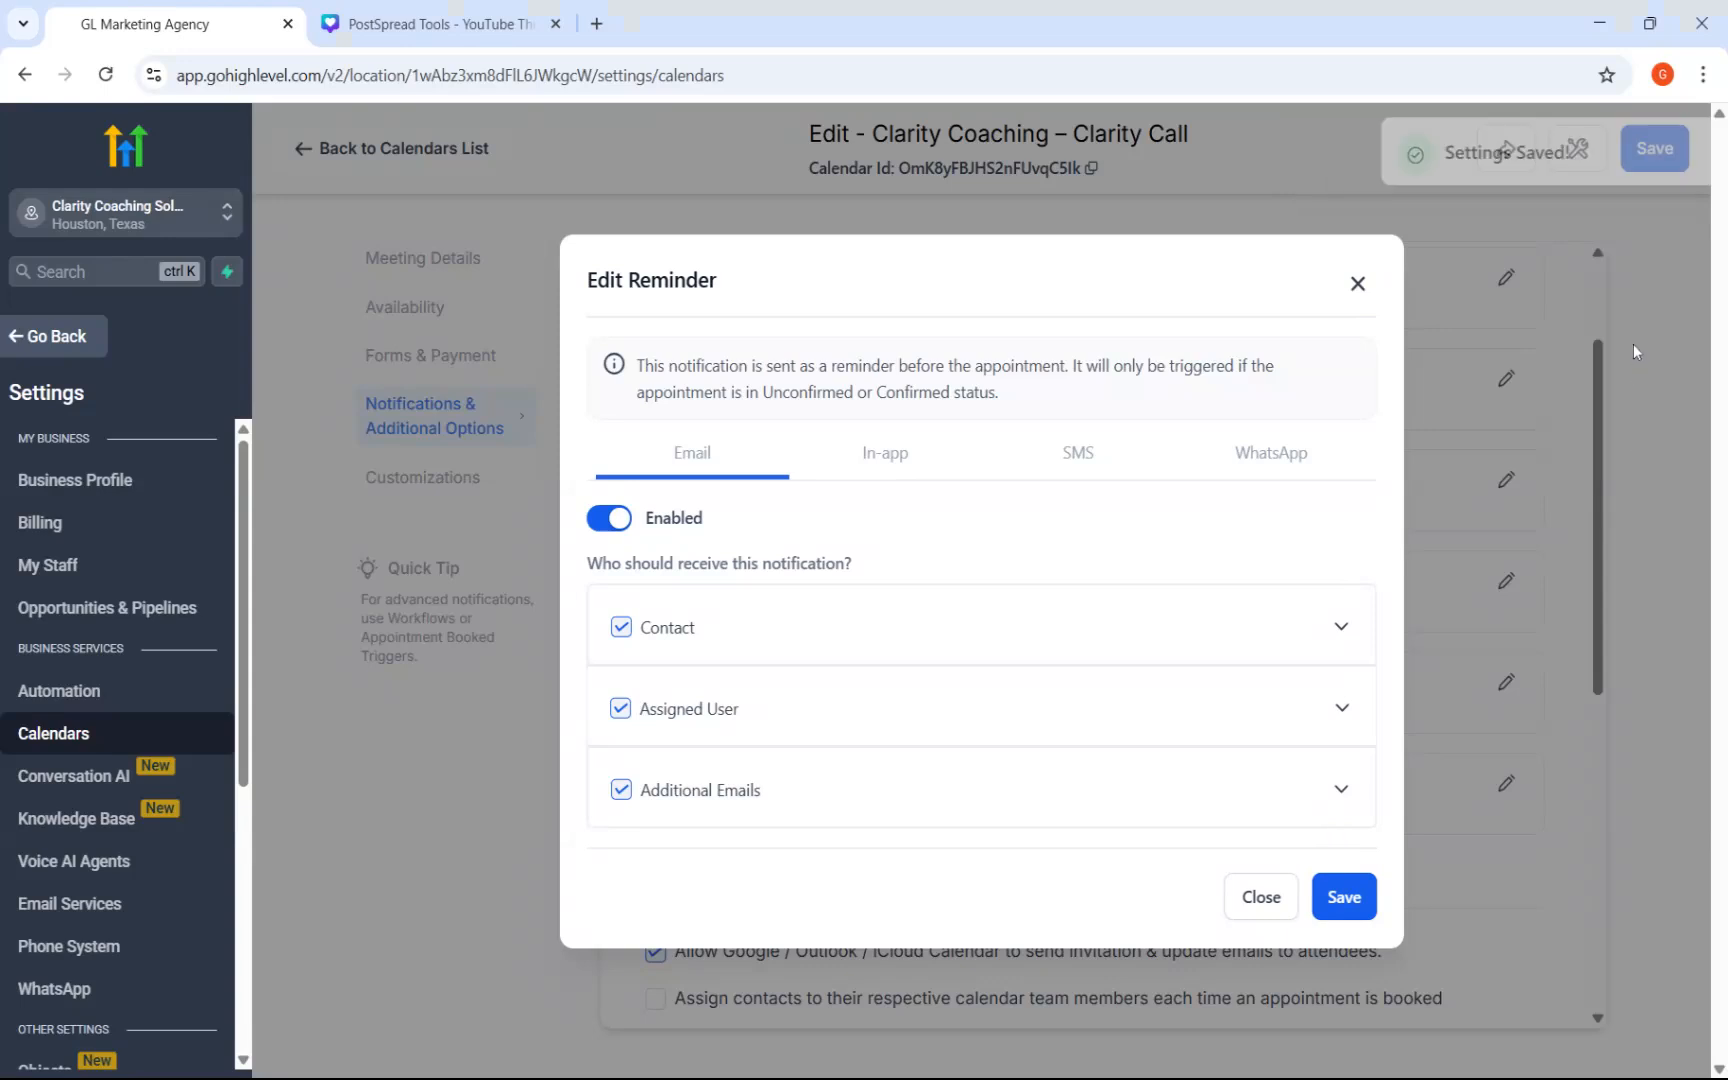
left_click(1358, 285)
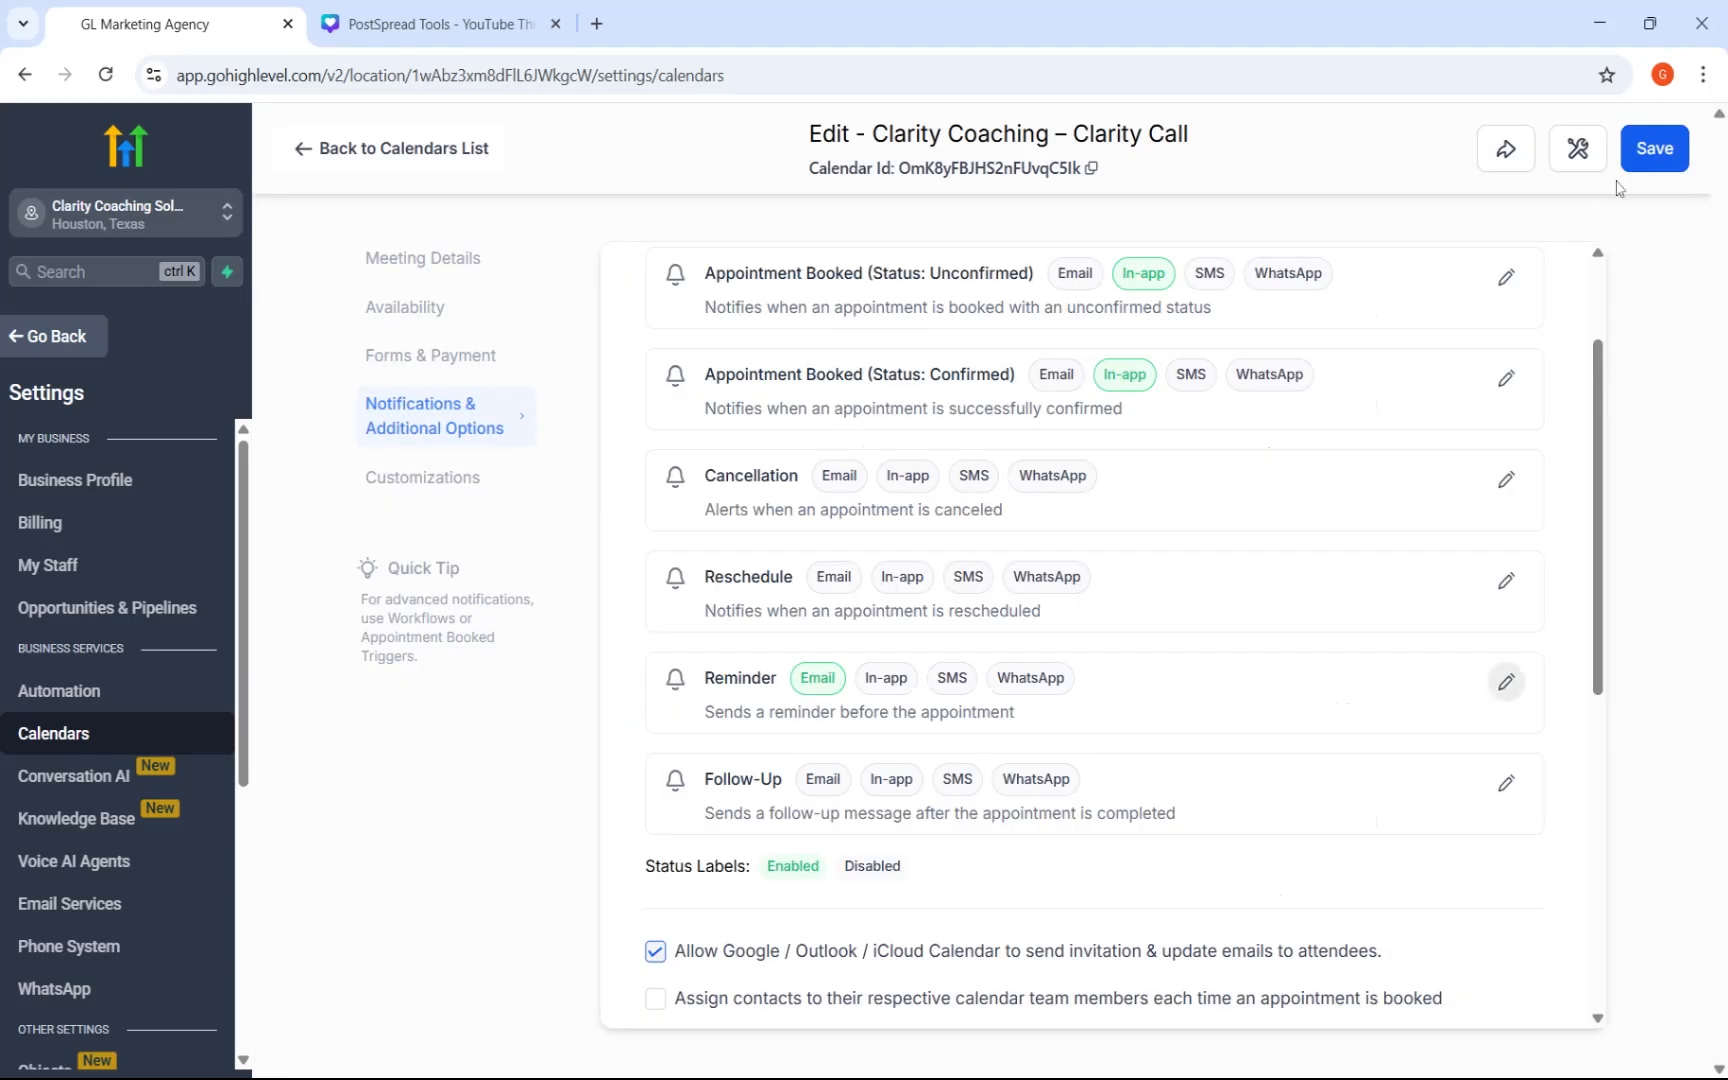
left_click(1662, 155)
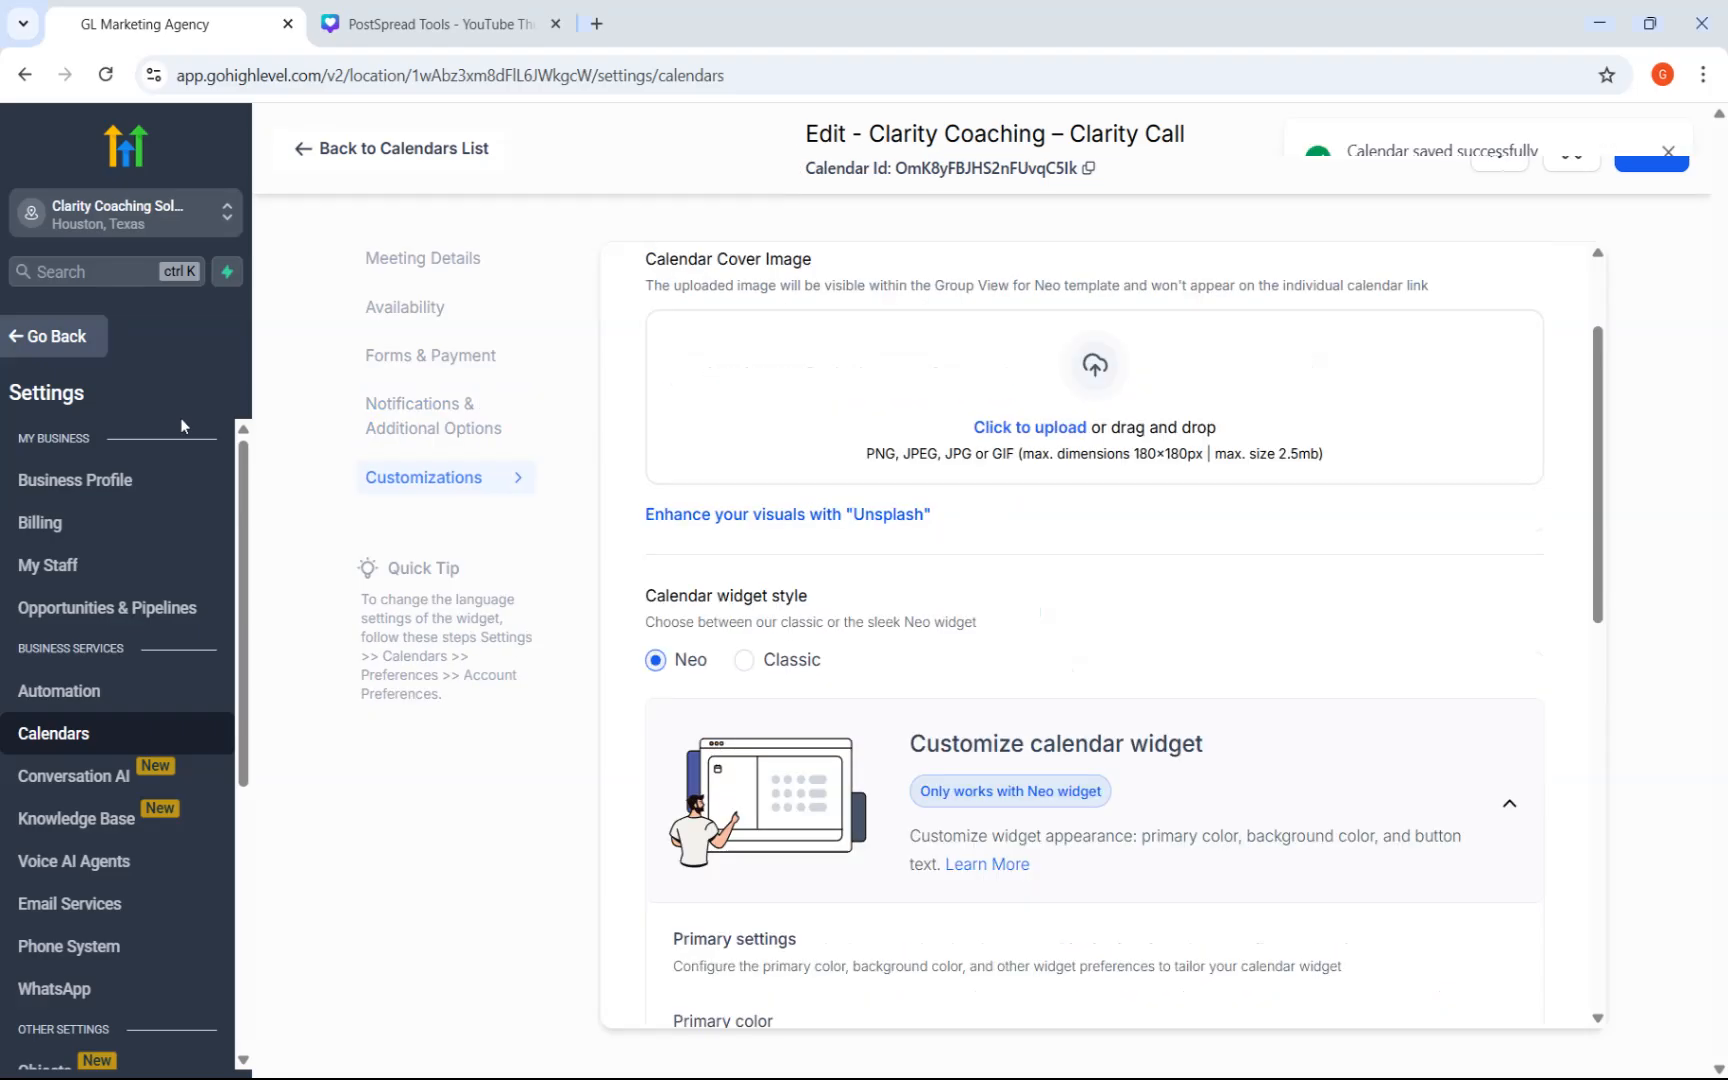
Copy the scheduling link of the Clarity Coaching – Clarity Call calendar from the calendars list and open it in a new browser tab.
left_click(301, 148)
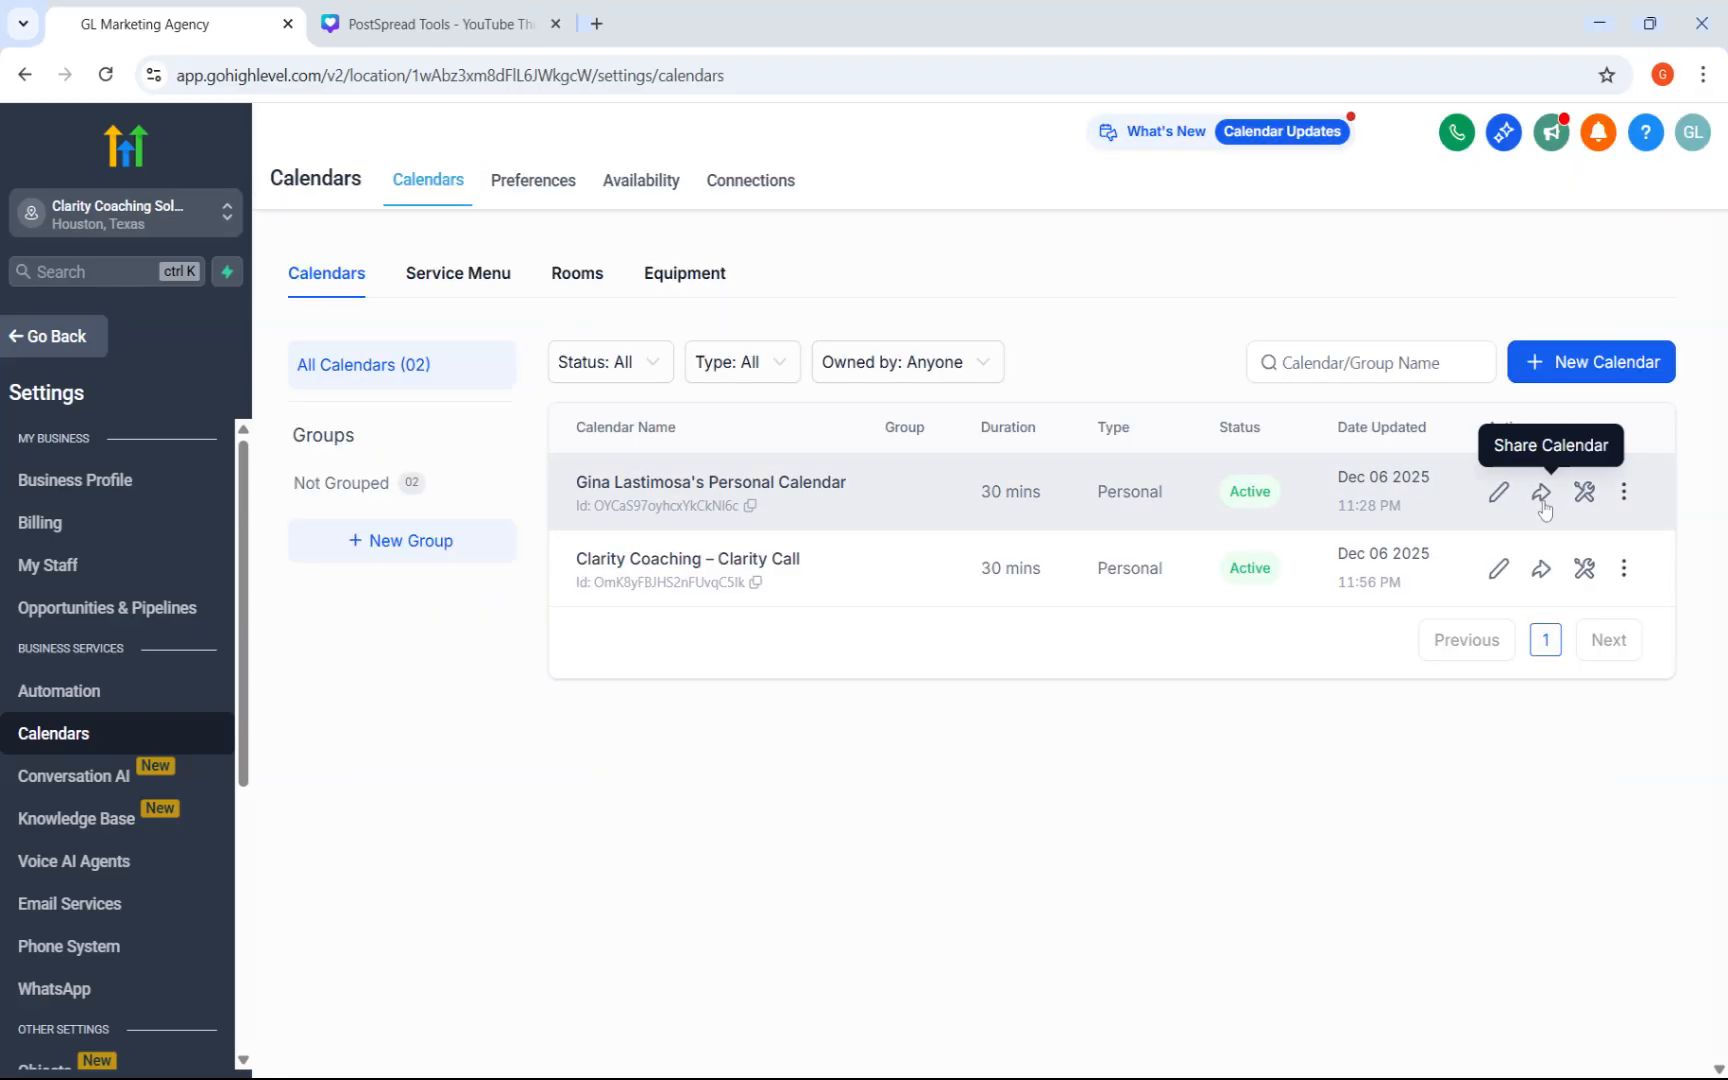
left_click(1541, 568)
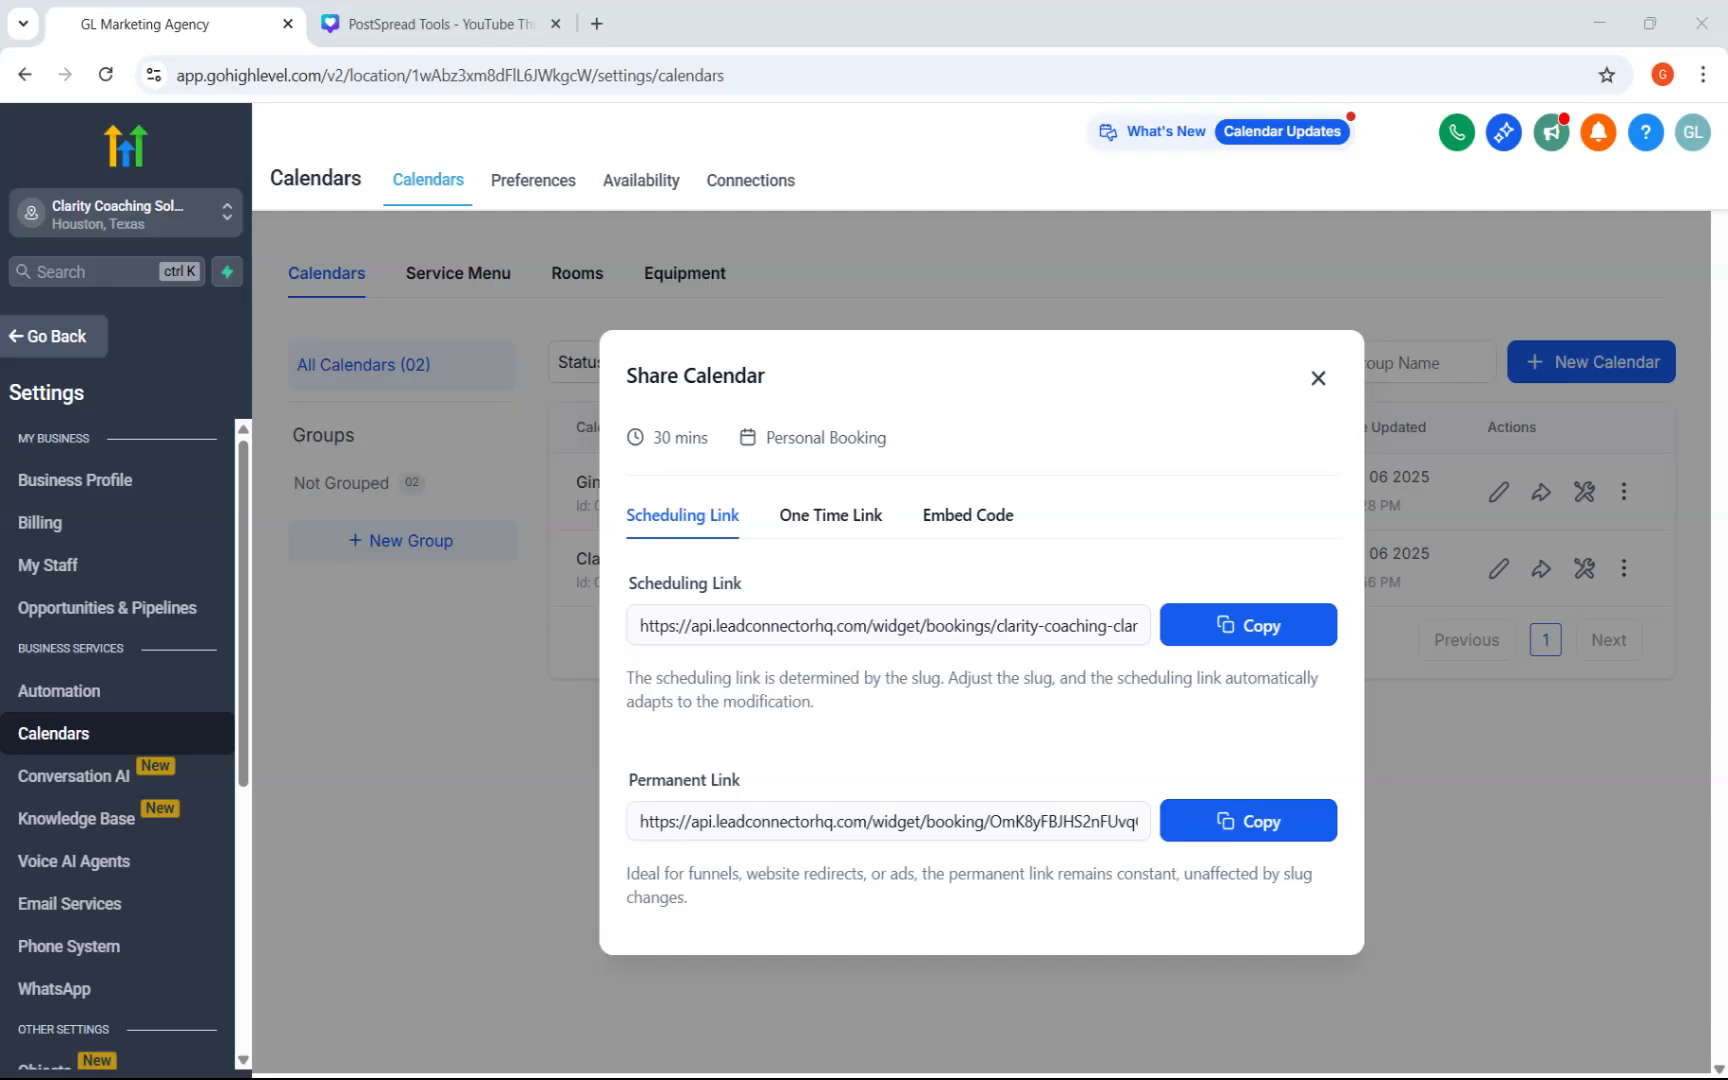
left_click(1248, 630)
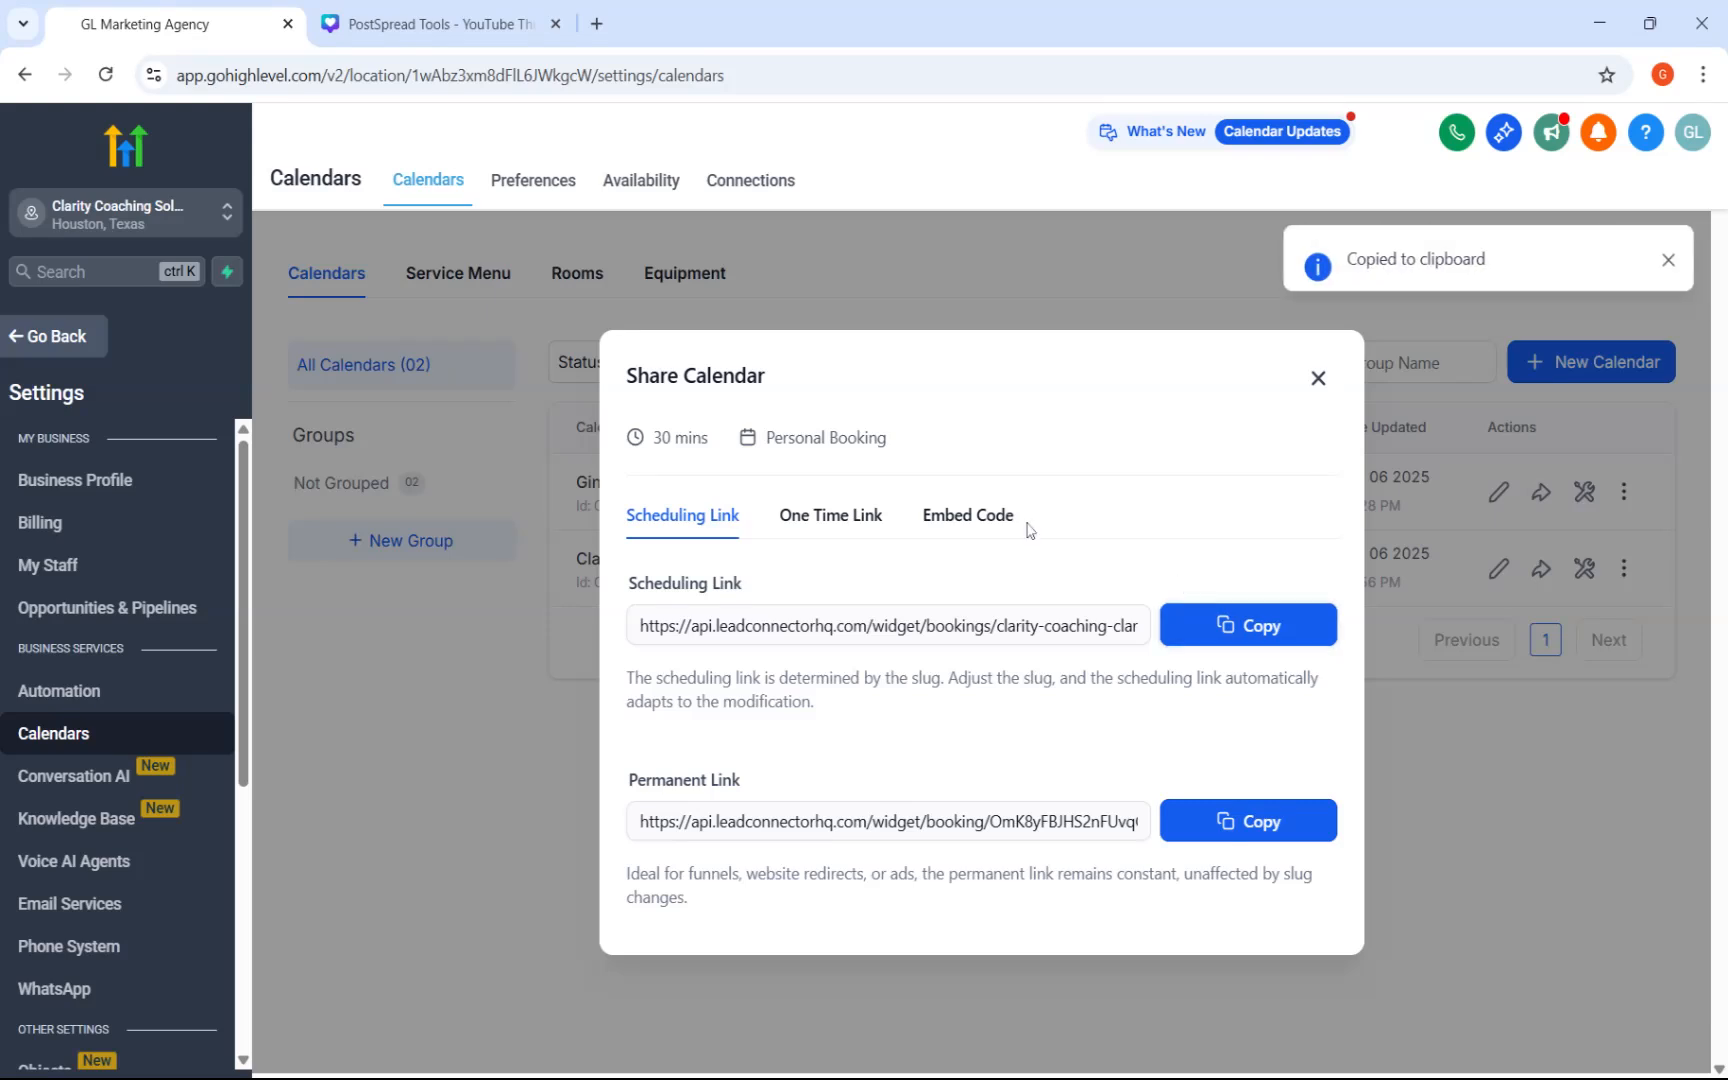
left_click(597, 23)
key("ctrl+v")
key("Return")
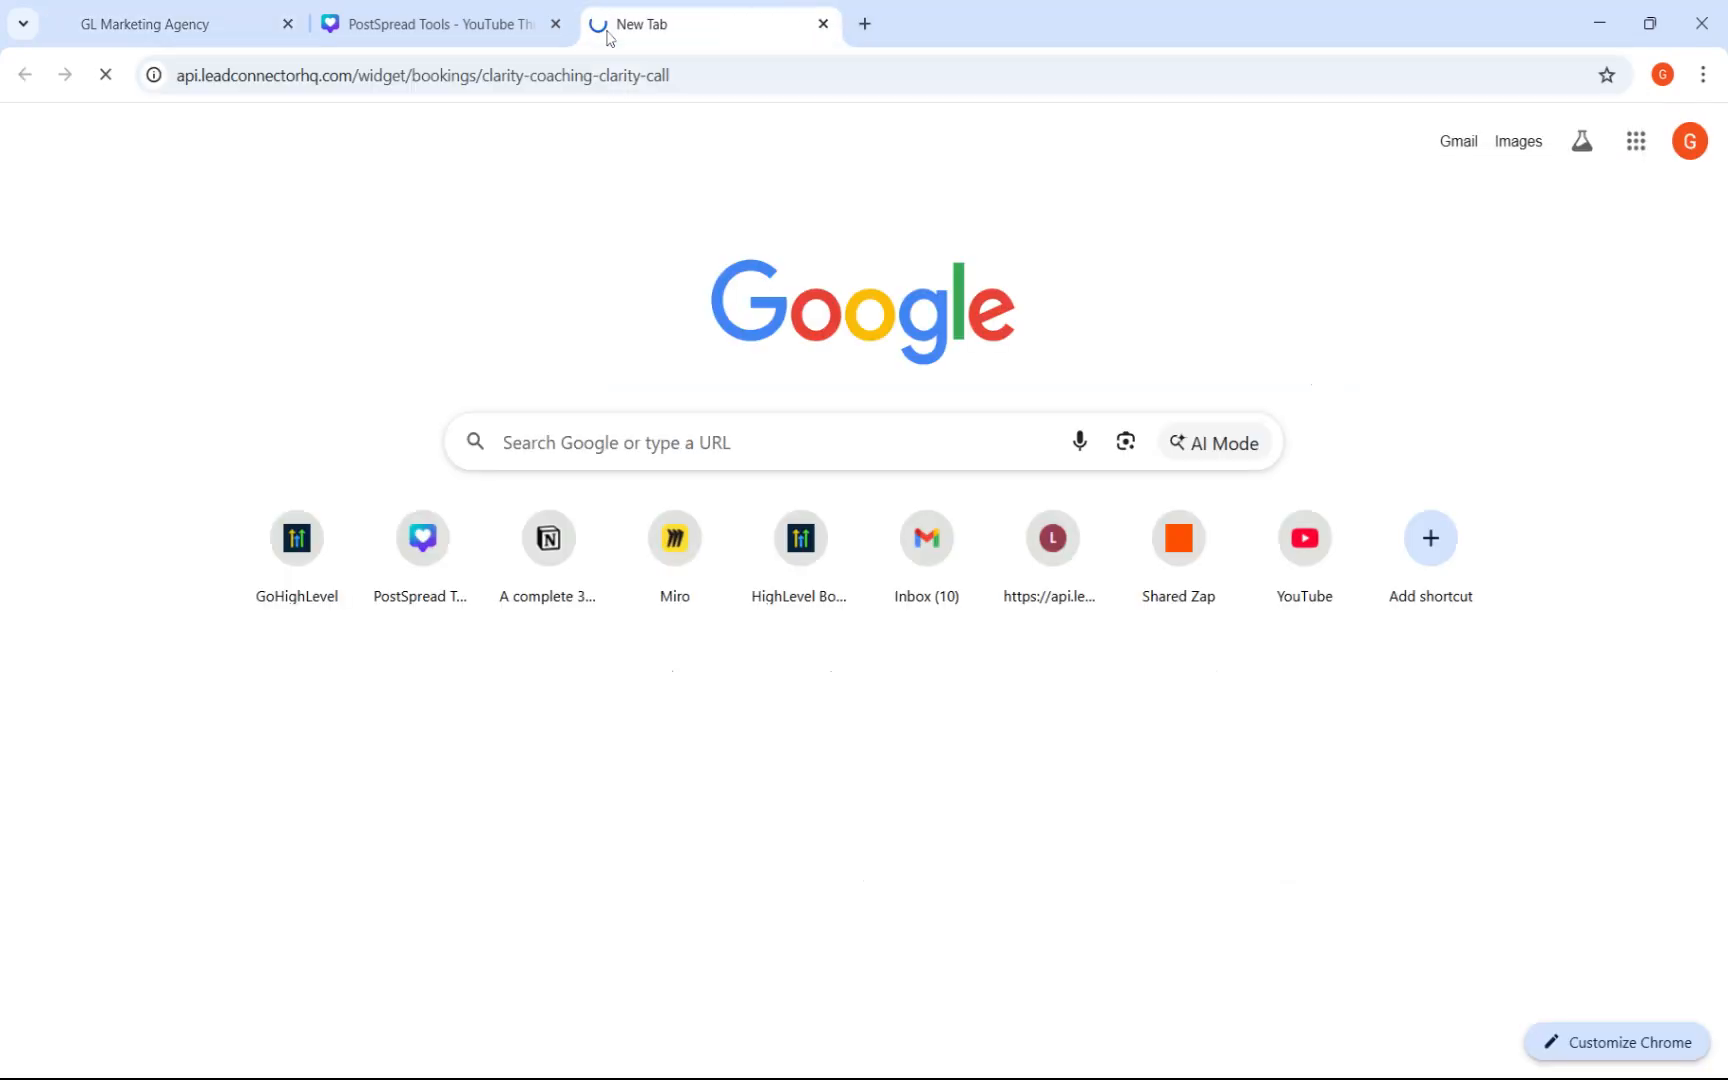